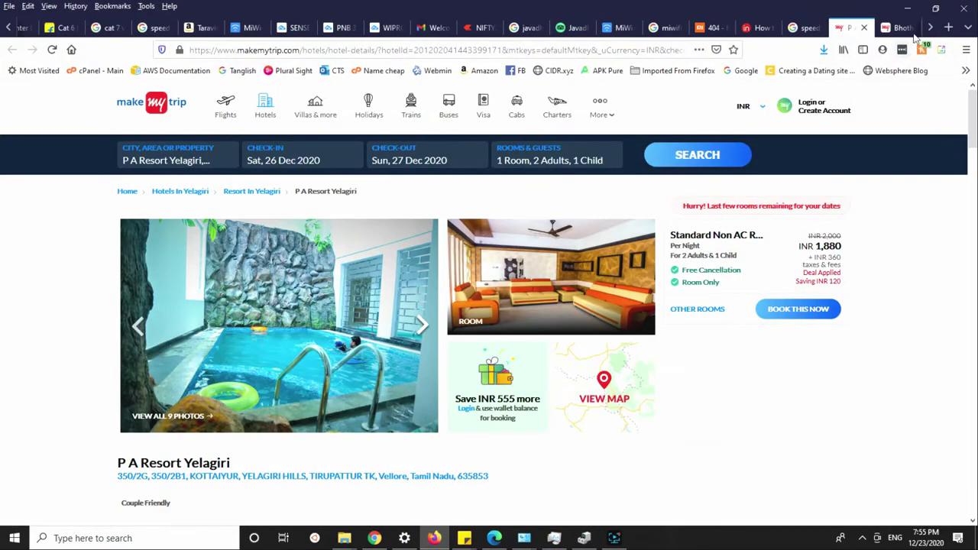
In a new tab, search Google for 'google drive' and open the Download - Google Drive result.
left_click(897, 28)
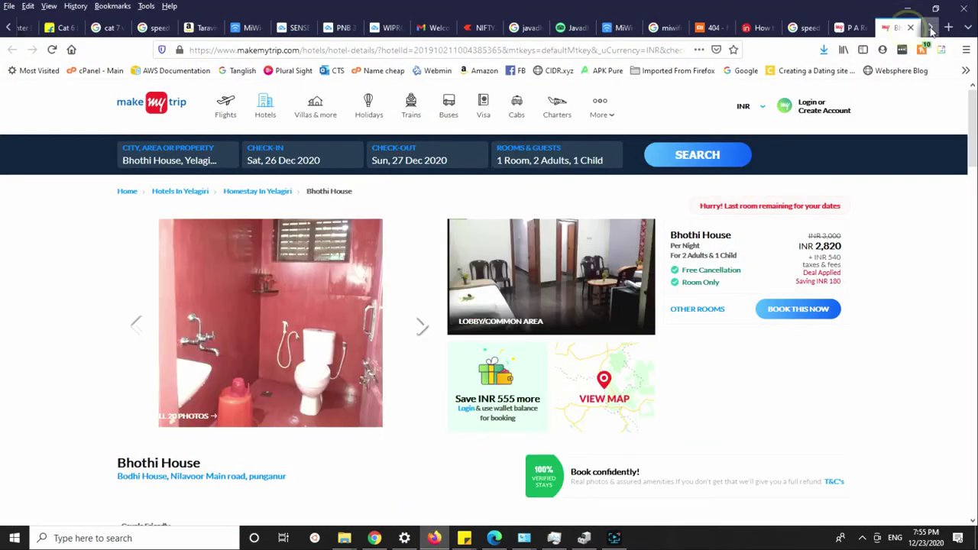
left_click(947, 28)
left_click(476, 136)
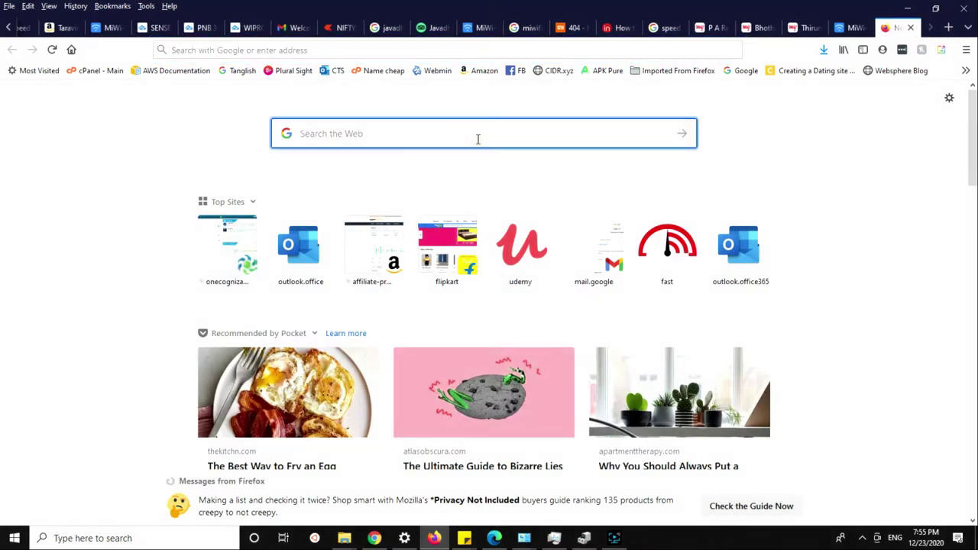
type("google")
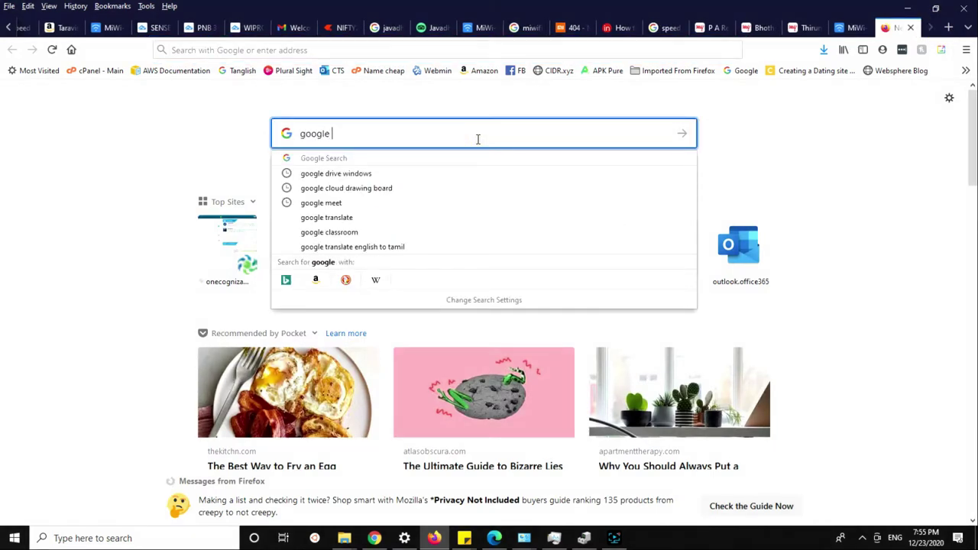
type(" drive")
key("Return")
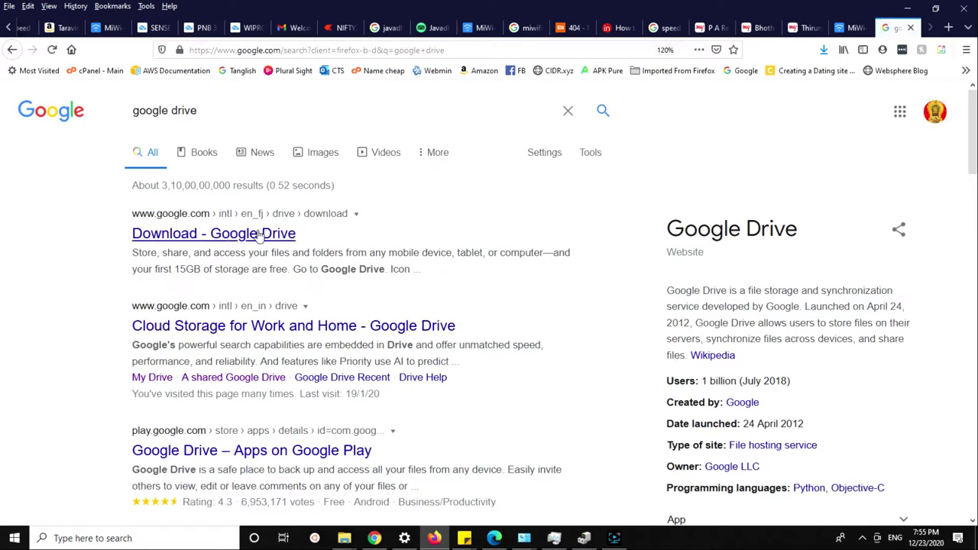
left_click(248, 233)
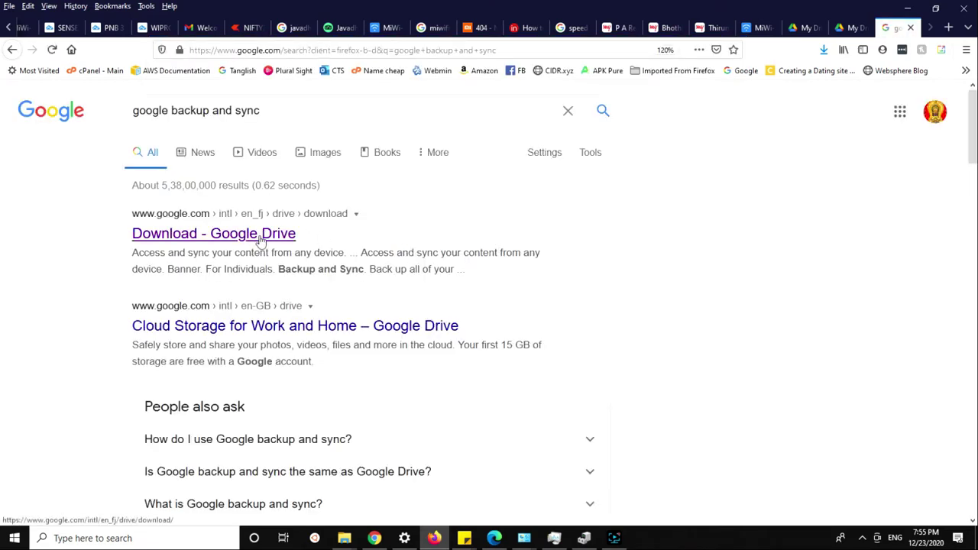
Open the Google Drive download page and find the Backup and Sync section.
left_click(271, 238)
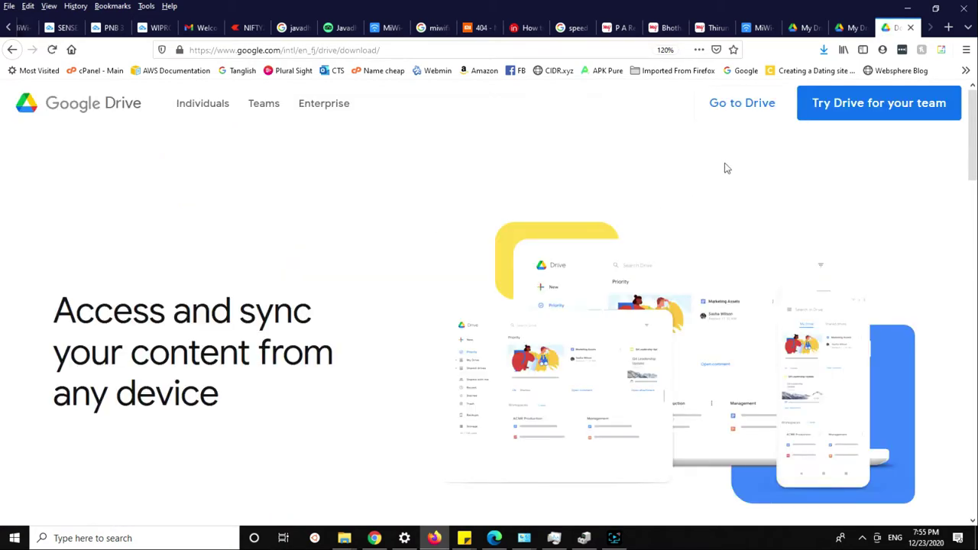
scroll(724, 162, "down", 5)
left_click_drag(267, 270, 335, 270)
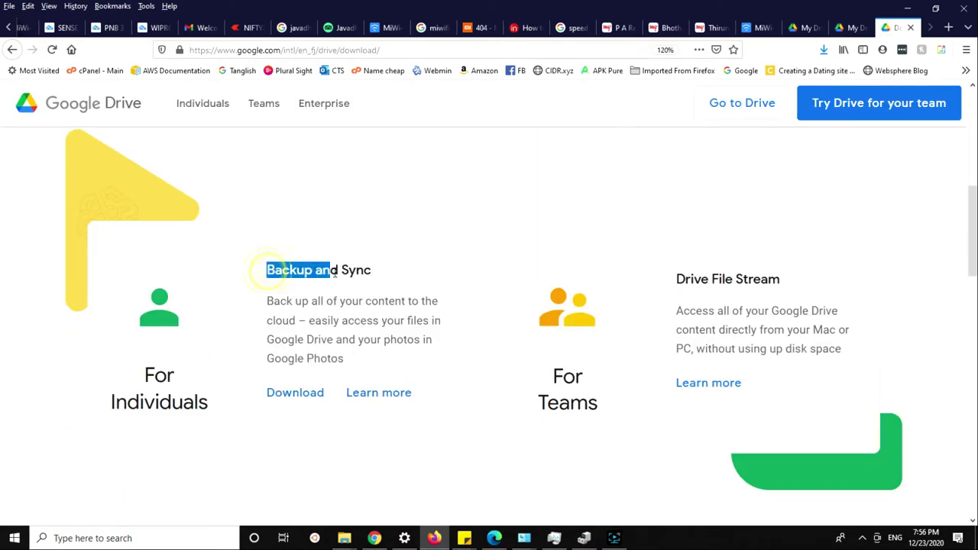
scroll(284, 319, "up", 3)
left_click(336, 268)
scroll(336, 269, "down", 5)
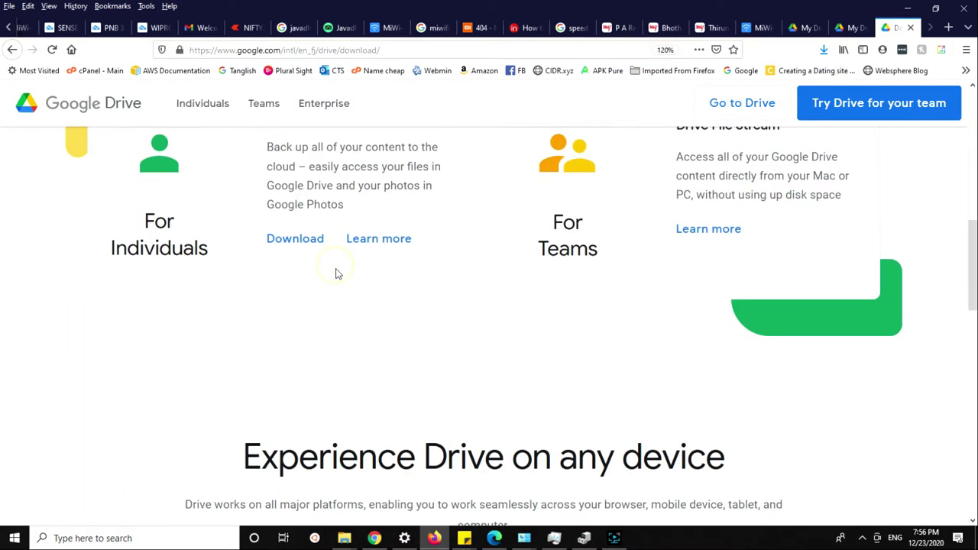
scroll(504, 280, "up", 2)
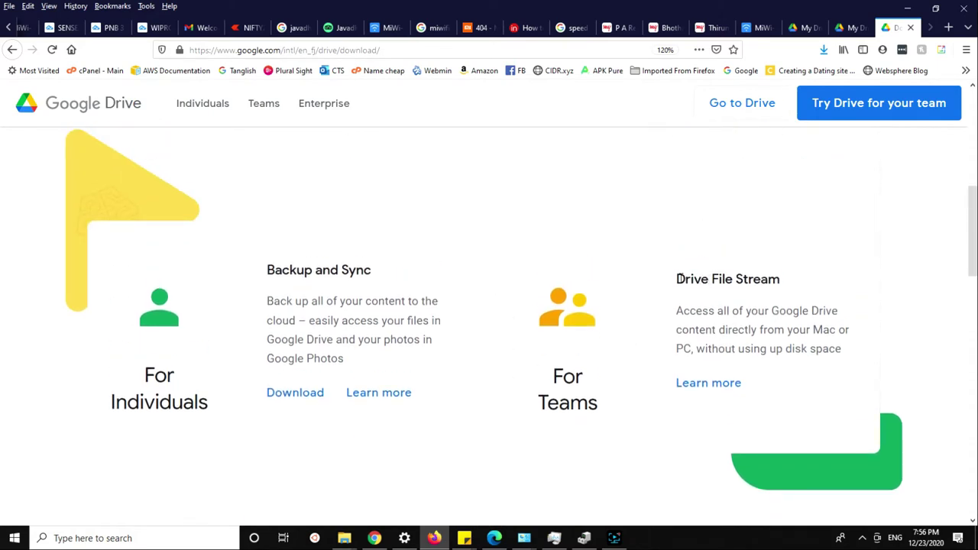
left_click_drag(677, 279, 785, 279)
left_click_drag(259, 272, 383, 271)
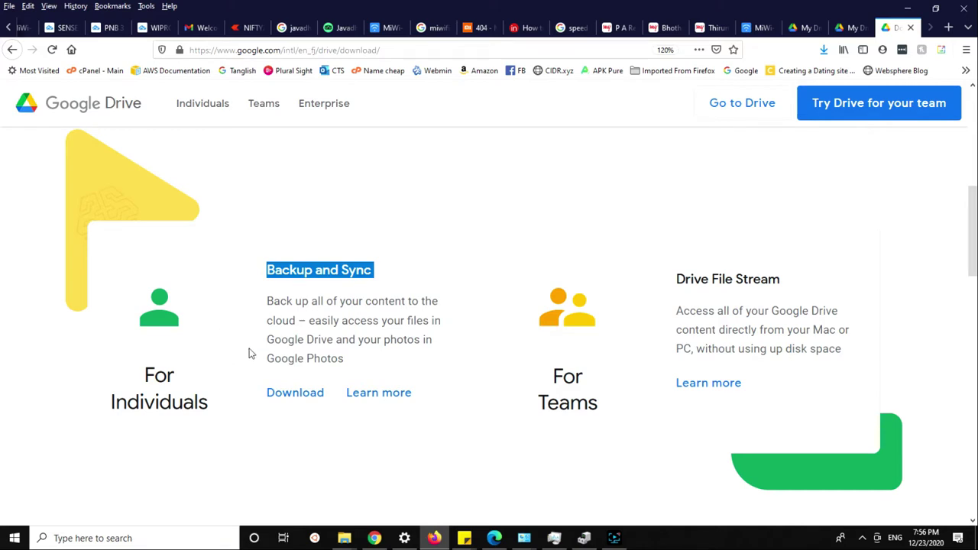
Download the Backup and Sync installer for individuals, agree to the terms, save and launch installbackupandsync.exe.
left_click(277, 400)
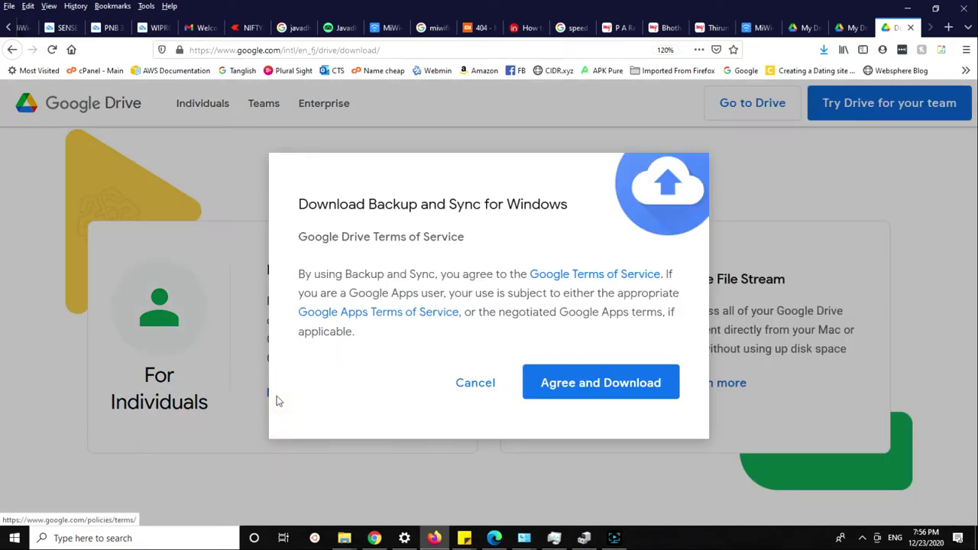
left_click(569, 384)
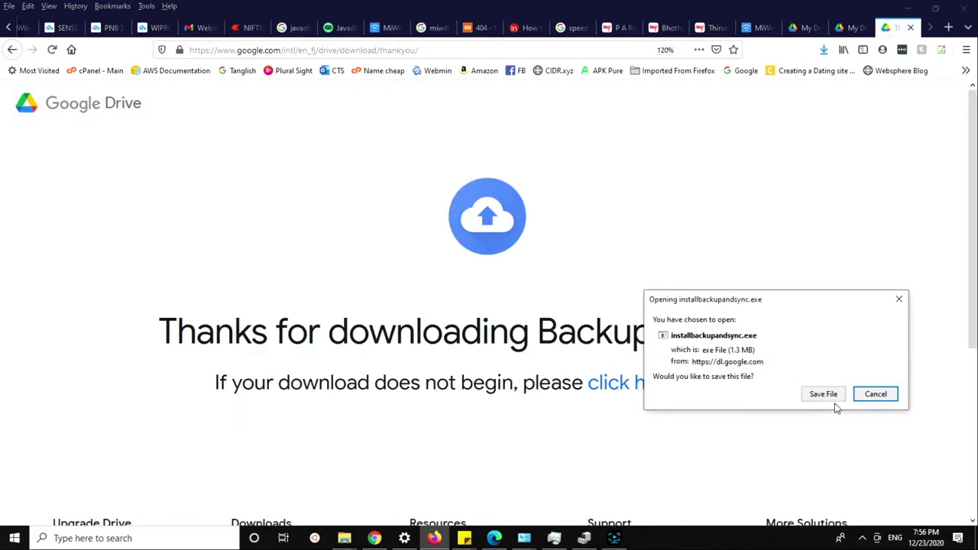
left_click(828, 398)
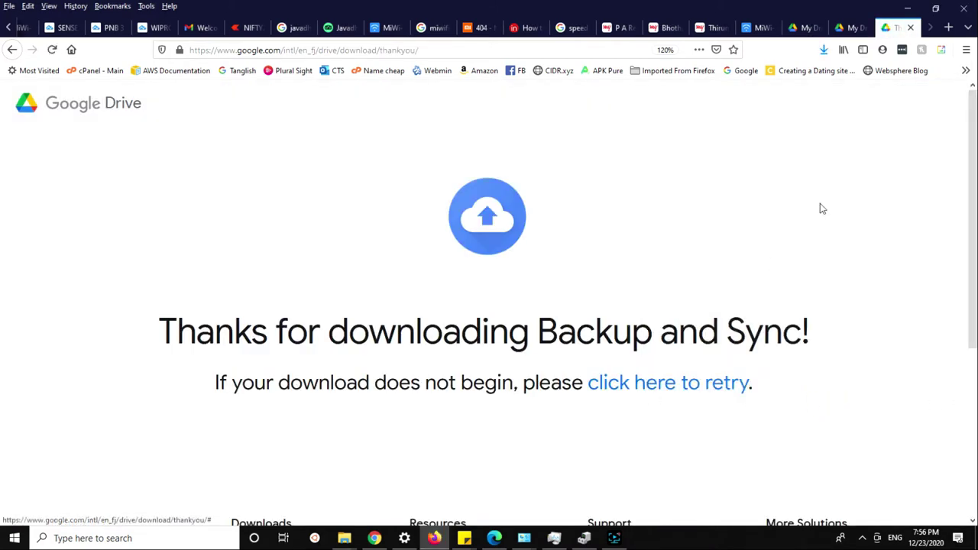
left_click(823, 52)
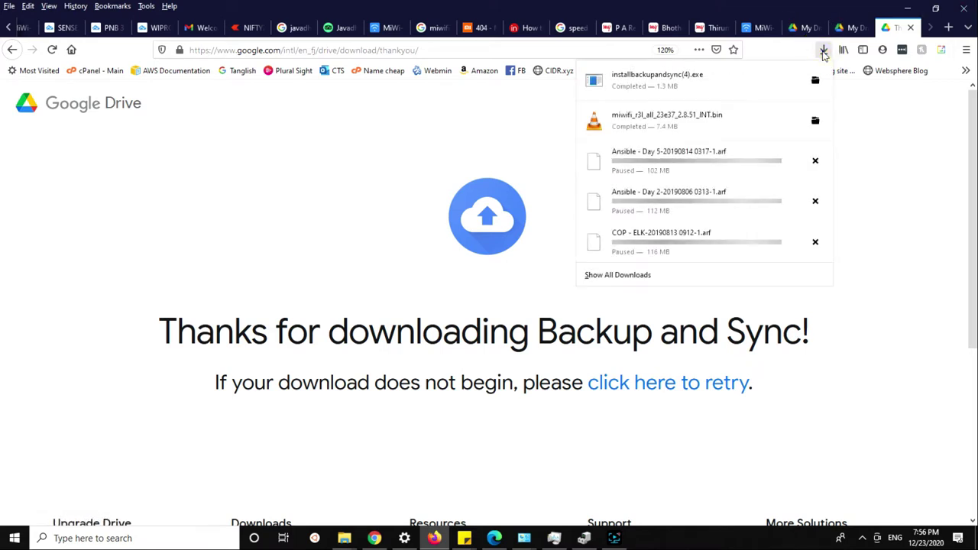
left_click(908, 375)
left_click(863, 539)
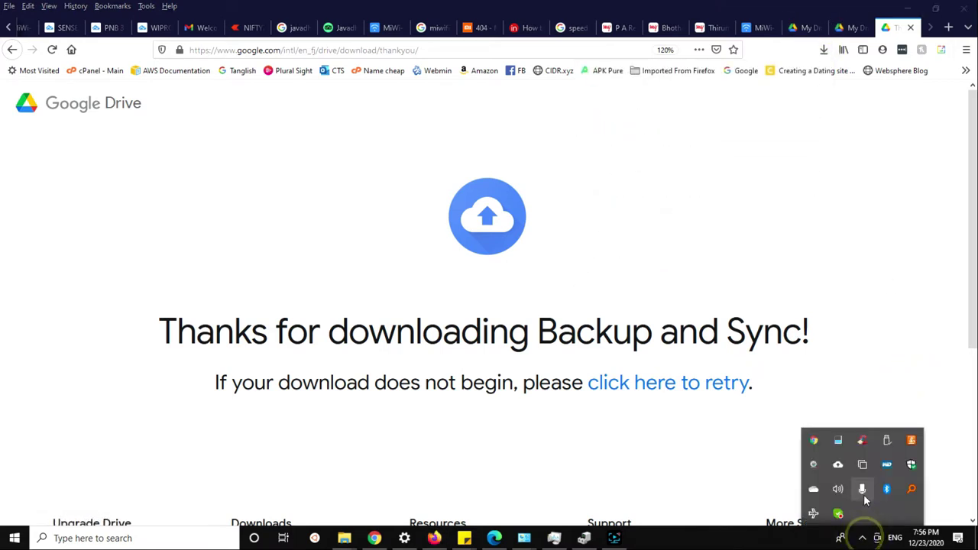
left_click(823, 50)
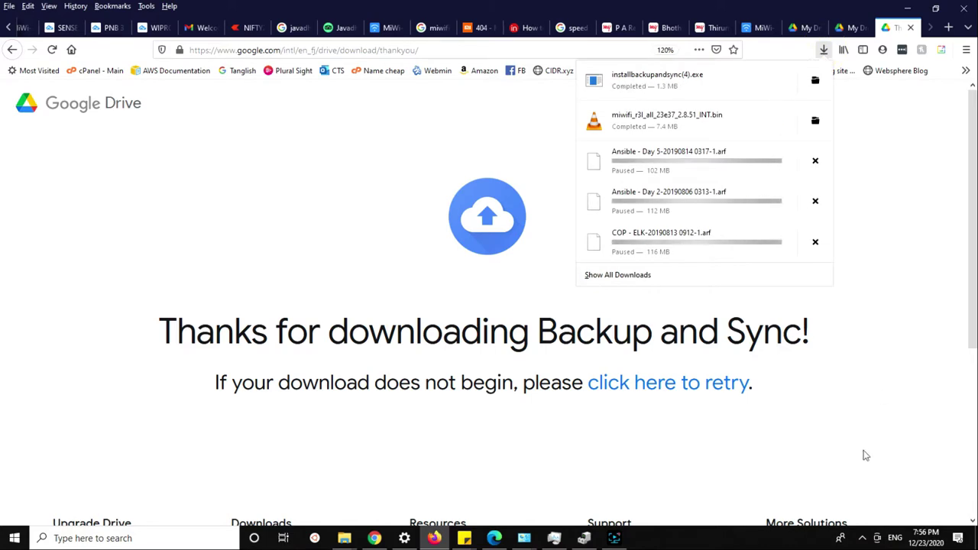
left_click(839, 537)
Start Backup and Sync setup, submit the Google account e-mail, and get to the password field.
left_click(863, 538)
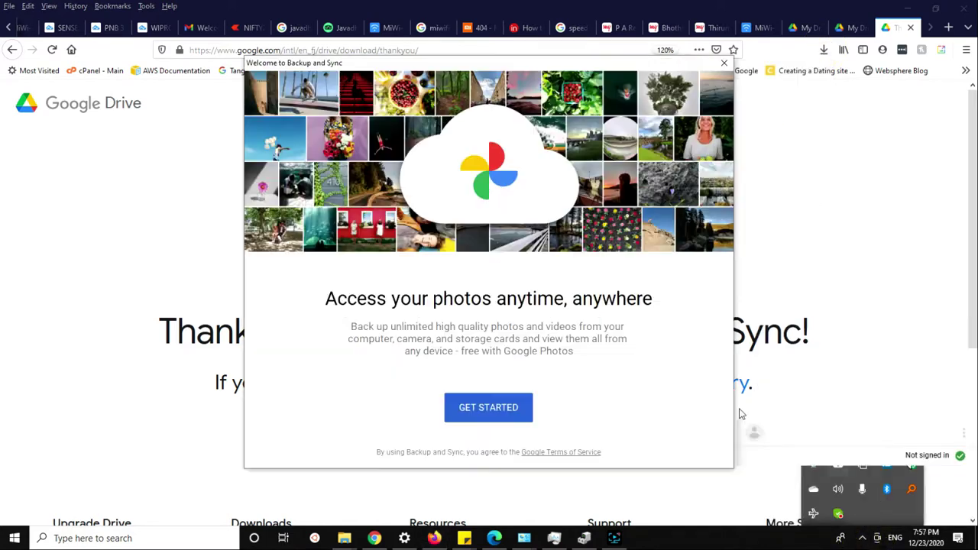
left_click(339, 301)
left_click(504, 420)
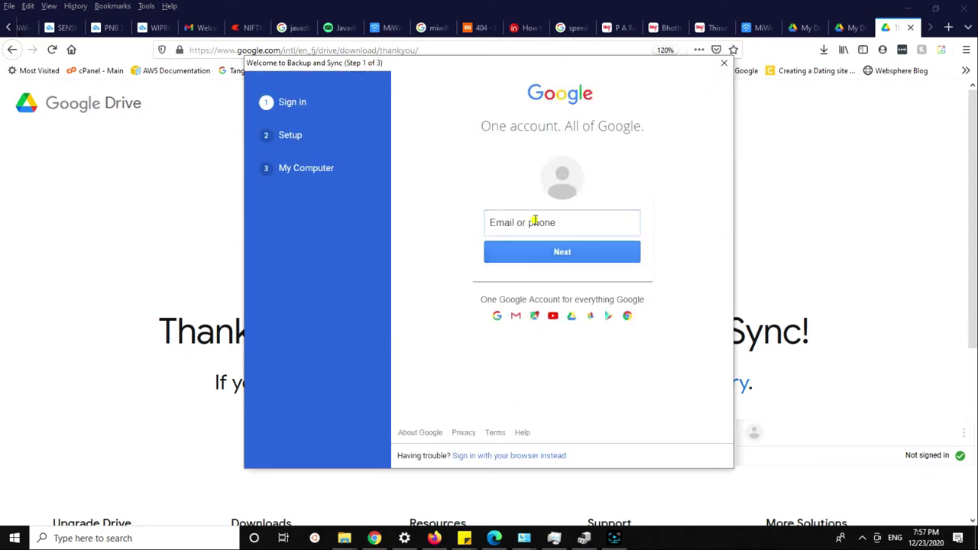
left_click(535, 220)
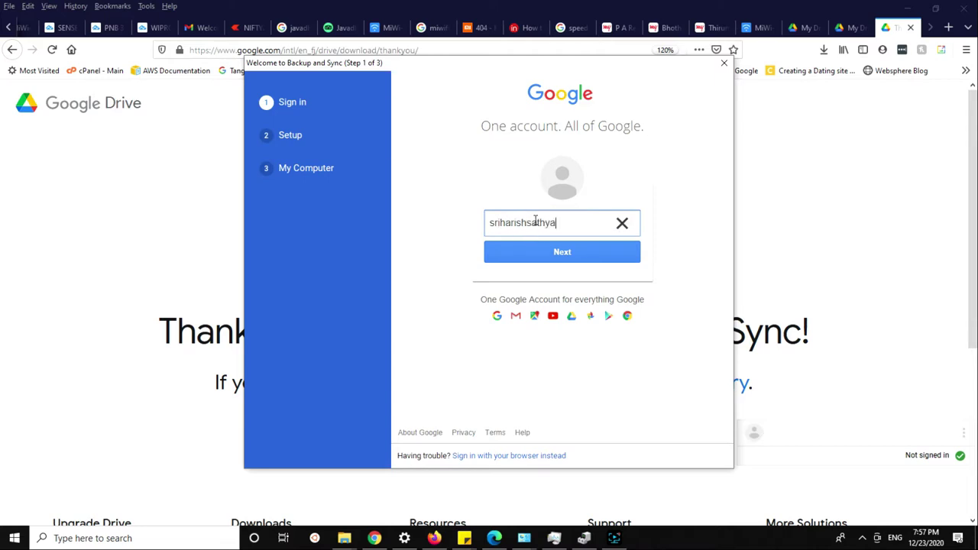
key("Return")
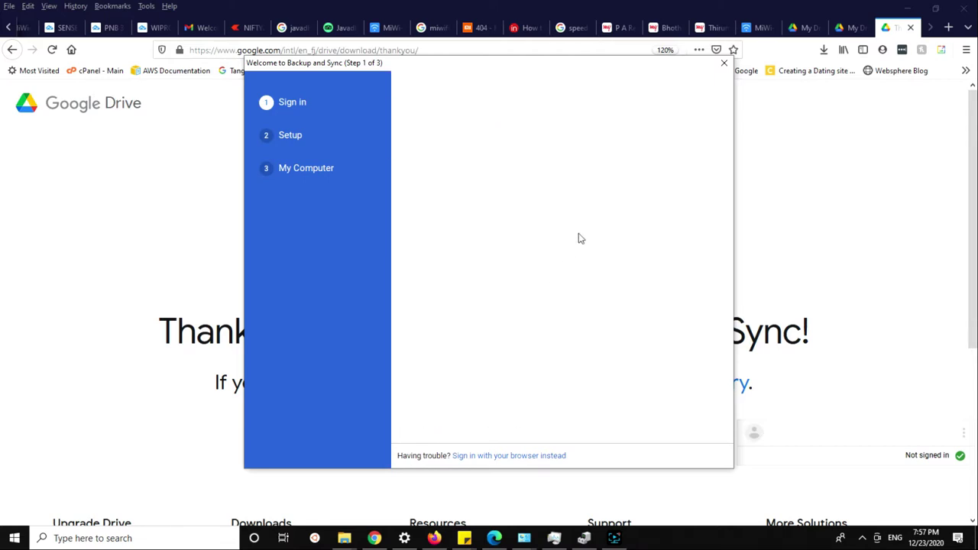
left_click(550, 219)
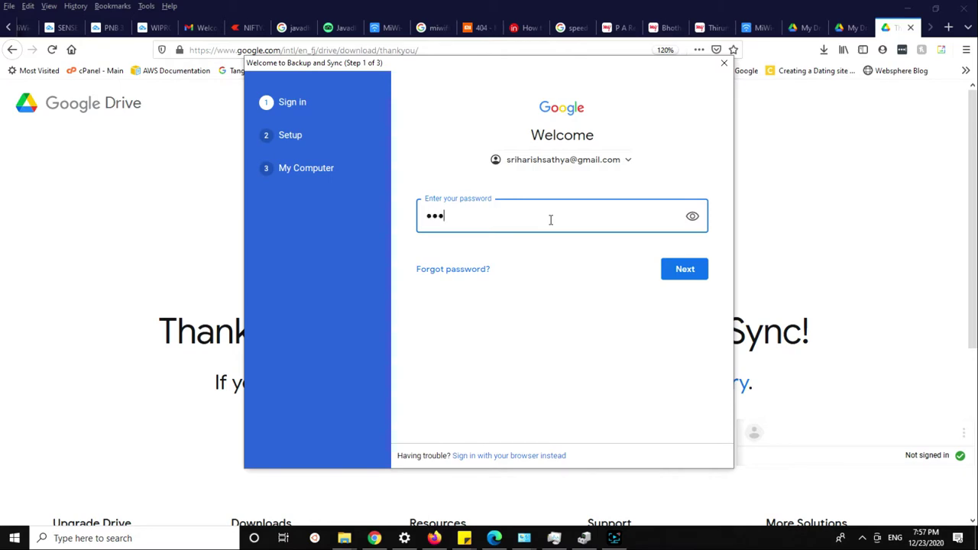
Submit the account password, keep 'Back up photos and videos', and continue to My Computer.
key("Return")
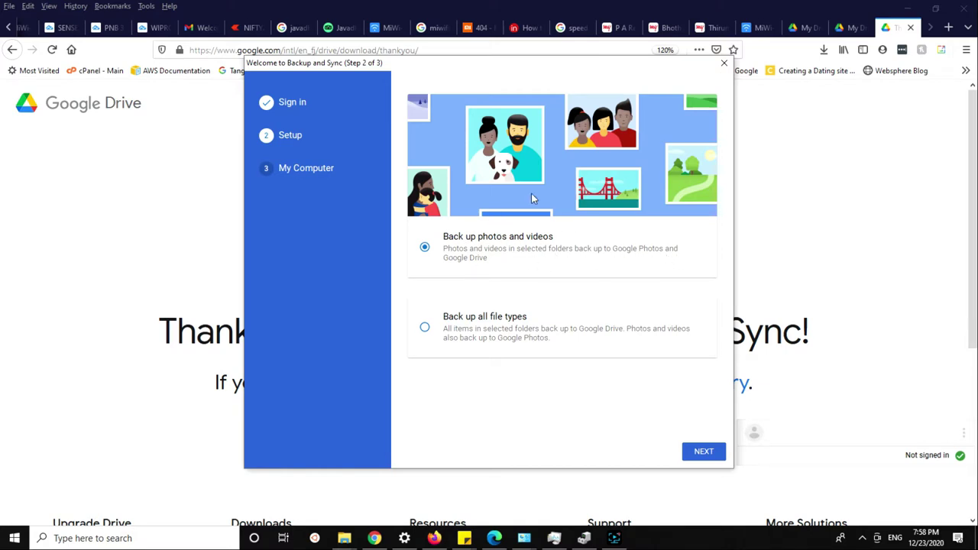
left_click(703, 452)
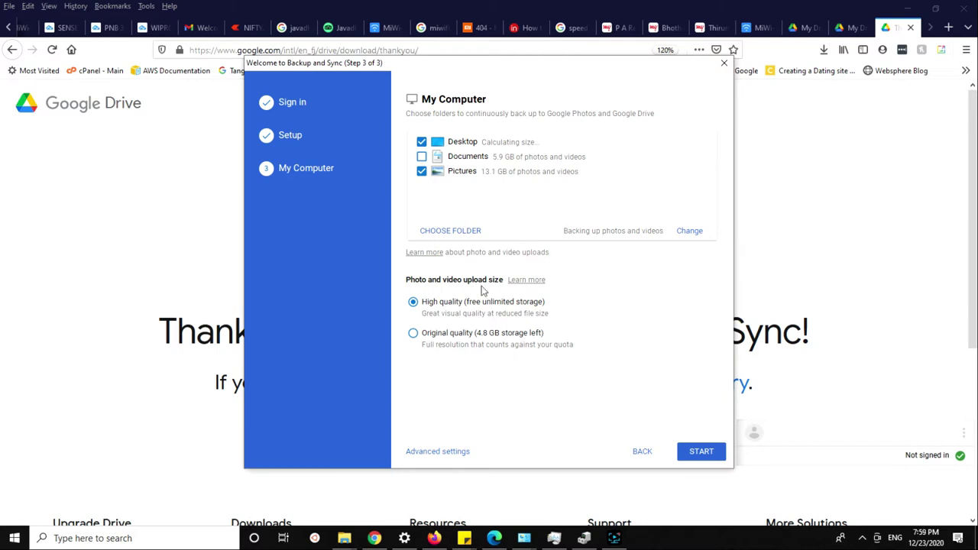
Tick Documents (5.9 GB) and confirm file types stay photos and videos only.
left_click(422, 157)
left_click(690, 233)
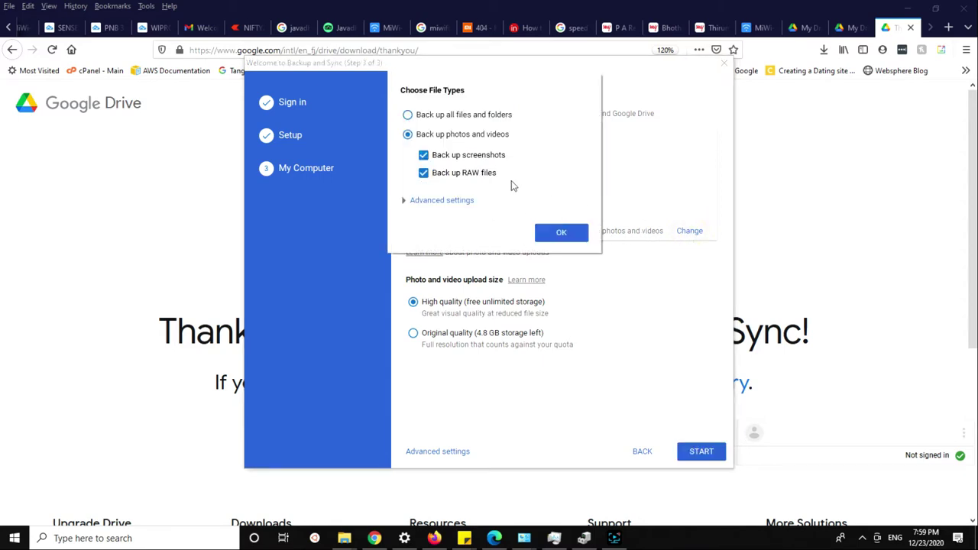
left_click(406, 203)
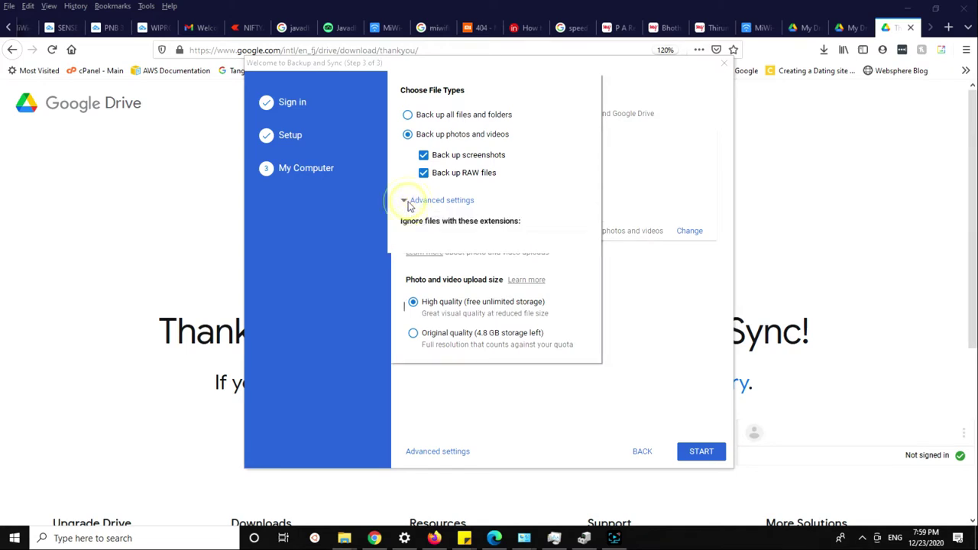
left_click(407, 202)
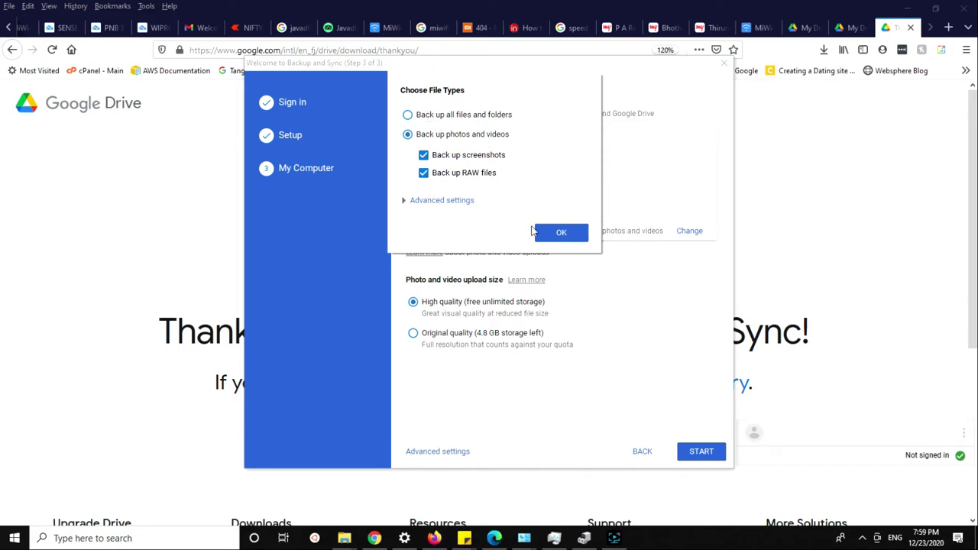
left_click(562, 233)
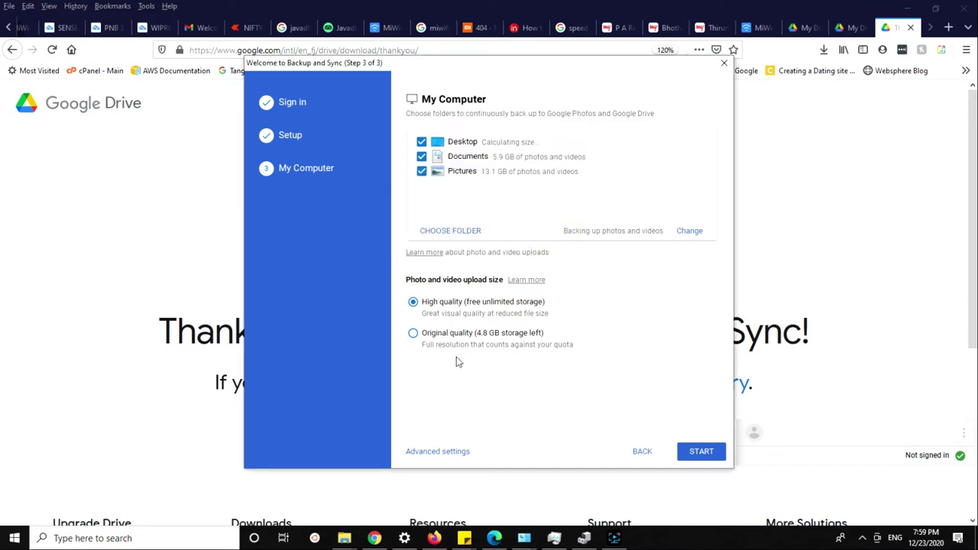
Review the advanced Settings, comparing account and startup options with the Drive sync options.
left_click(438, 452)
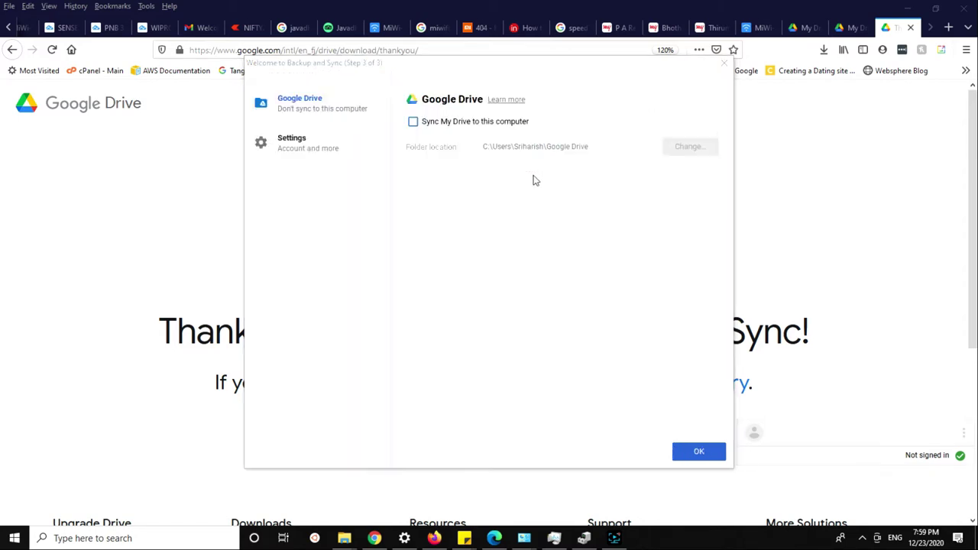
left_click(328, 144)
left_click(331, 99)
left_click(313, 141)
left_click(316, 119)
left_click(285, 144)
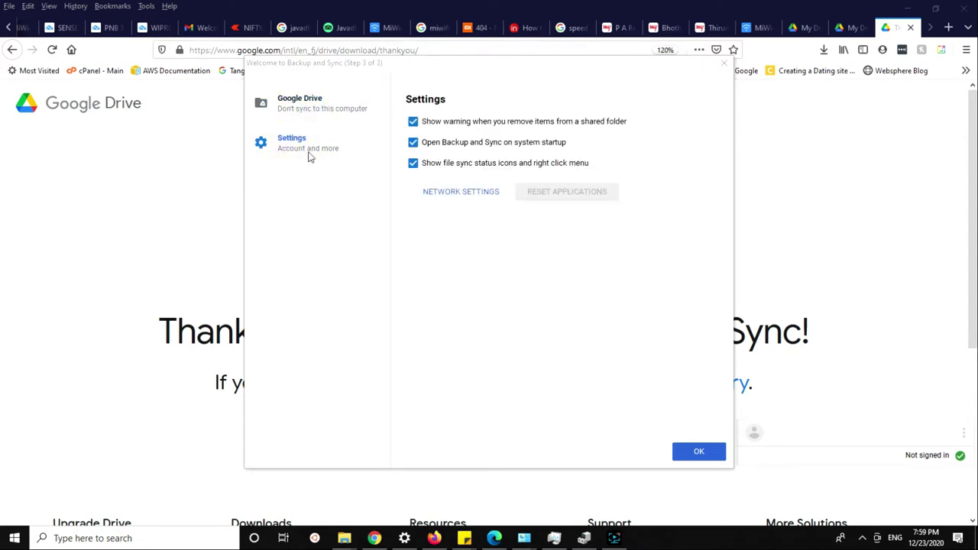
left_click(306, 109)
Accept the Drive sync choices and start backing up Desktop, Documents and Pictures at High quality.
left_click(695, 451)
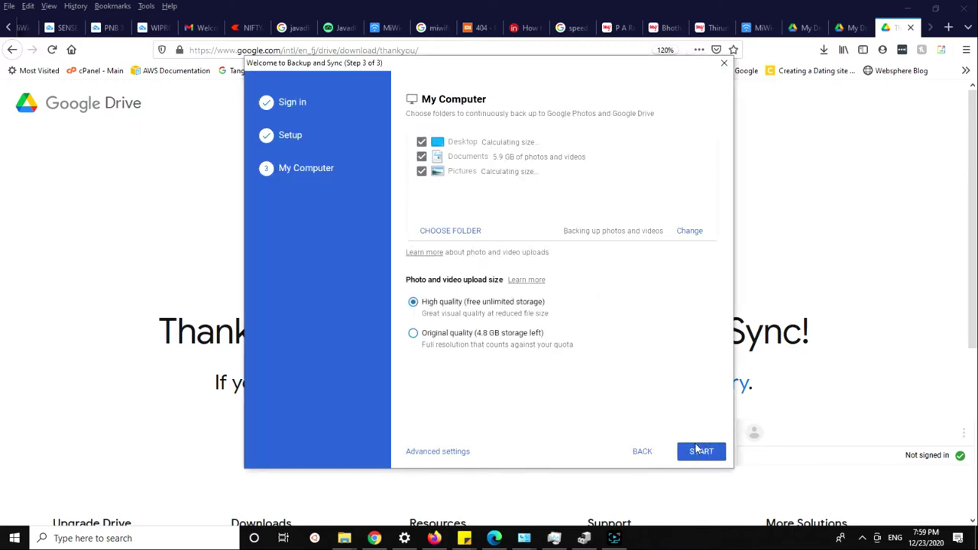
left_click(701, 453)
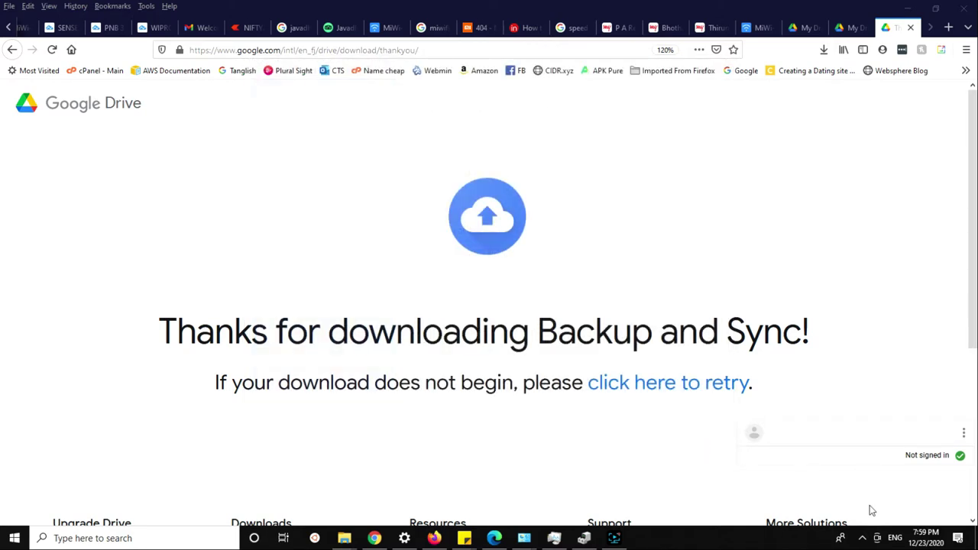
left_click(862, 537)
Close the download thank-you page, check both My Drive tabs, and open a fresh tab.
left_click(909, 28)
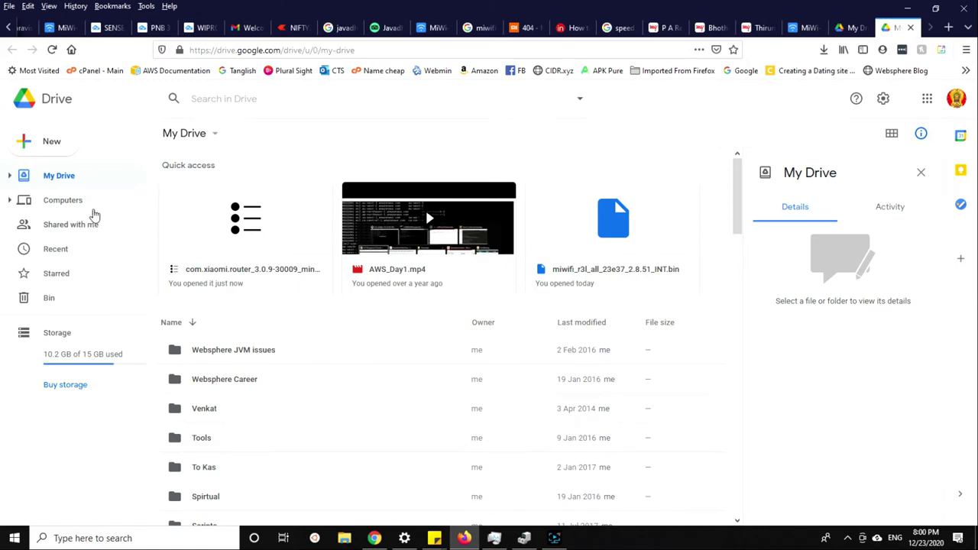
left_click(816, 70)
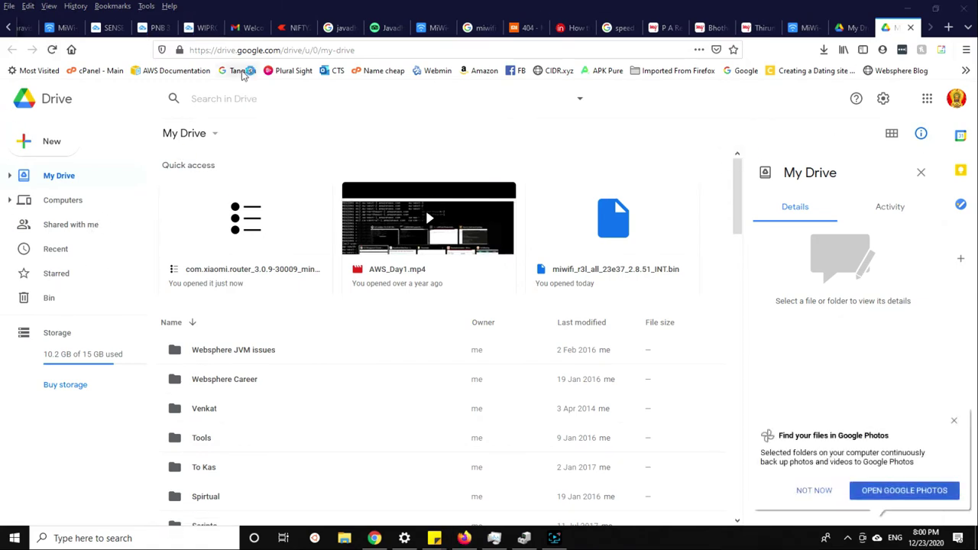
left_click(849, 27)
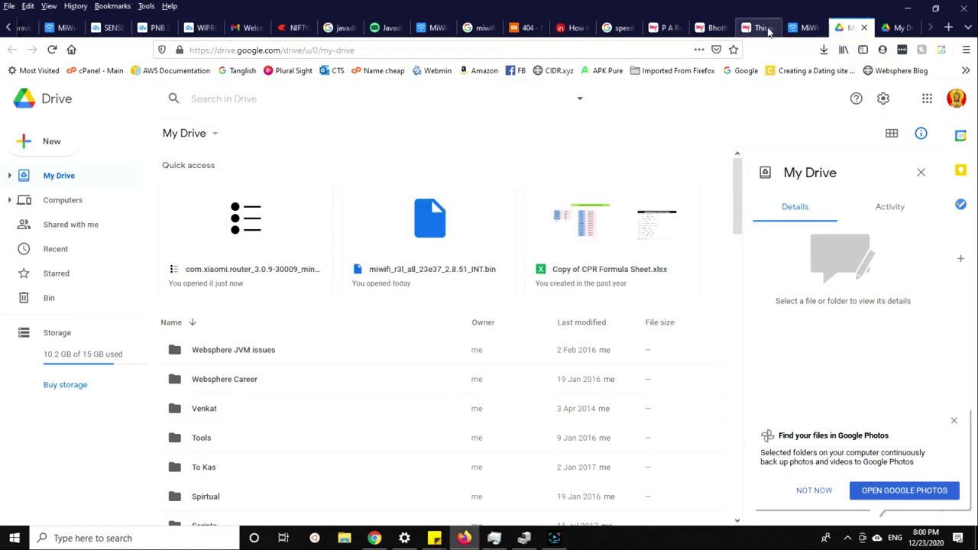
left_click_drag(219, 49, 341, 49)
left_click(889, 28)
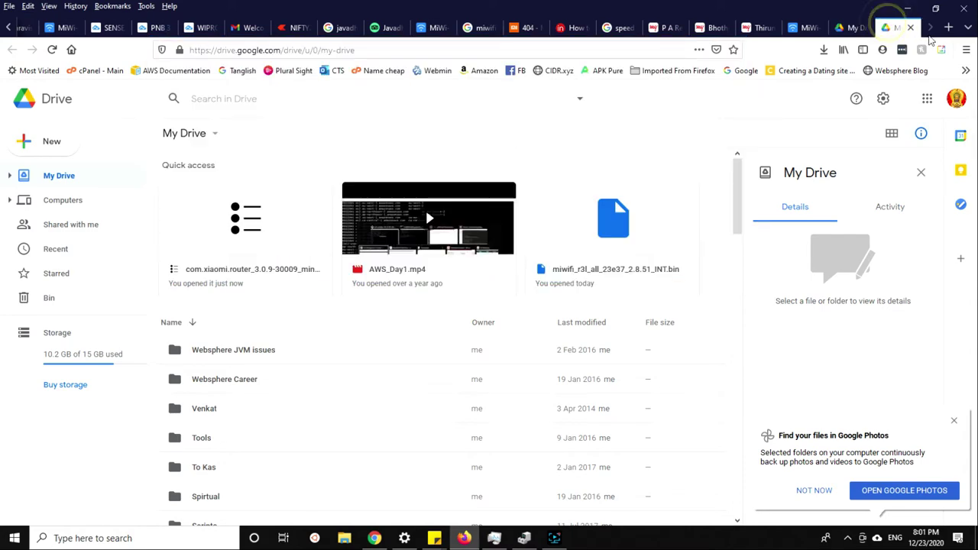
left_click(947, 27)
Type 'goolge drive' in the web search, then re-enter the account password to open Google Photos.
left_click(435, 134)
type("goolge d")
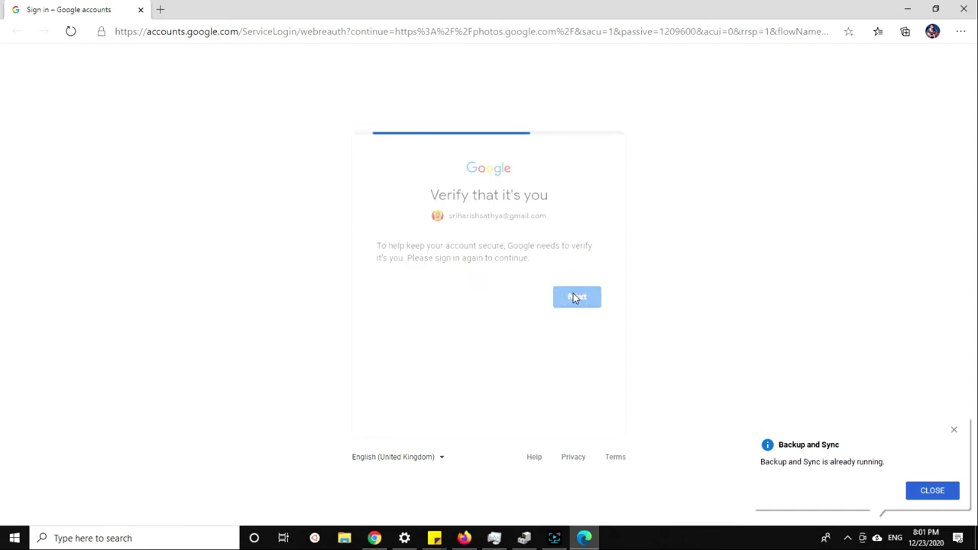
left_click(482, 275)
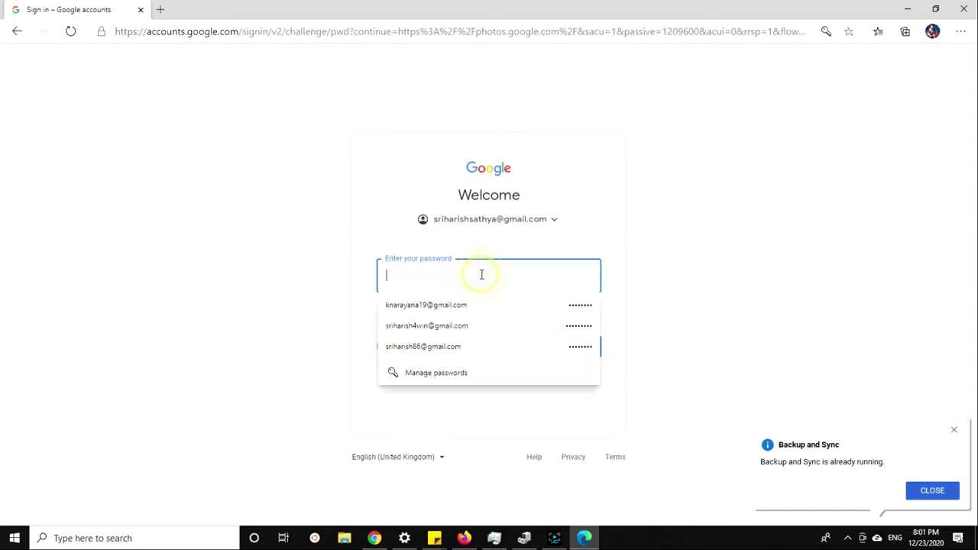
type("s")
key("BackSpace")
key("Escape")
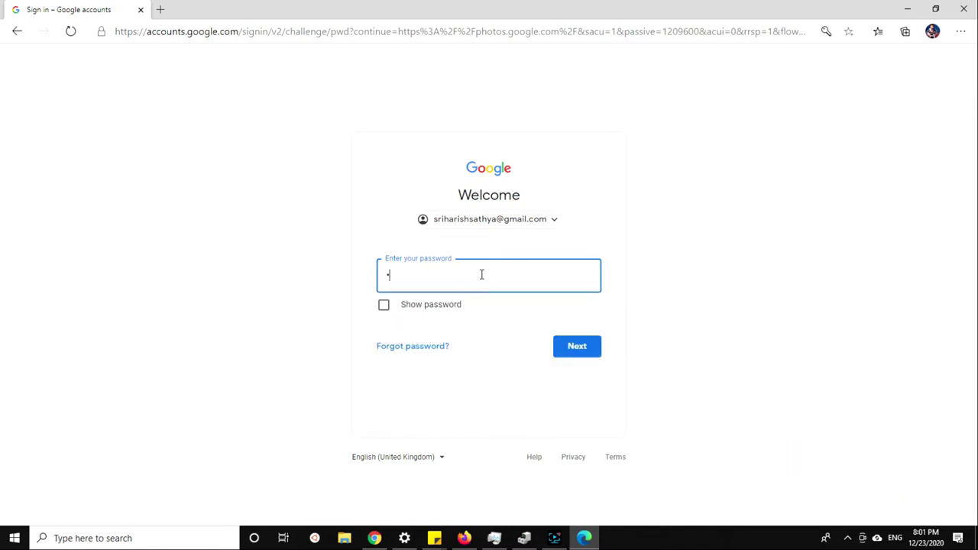
key("Return")
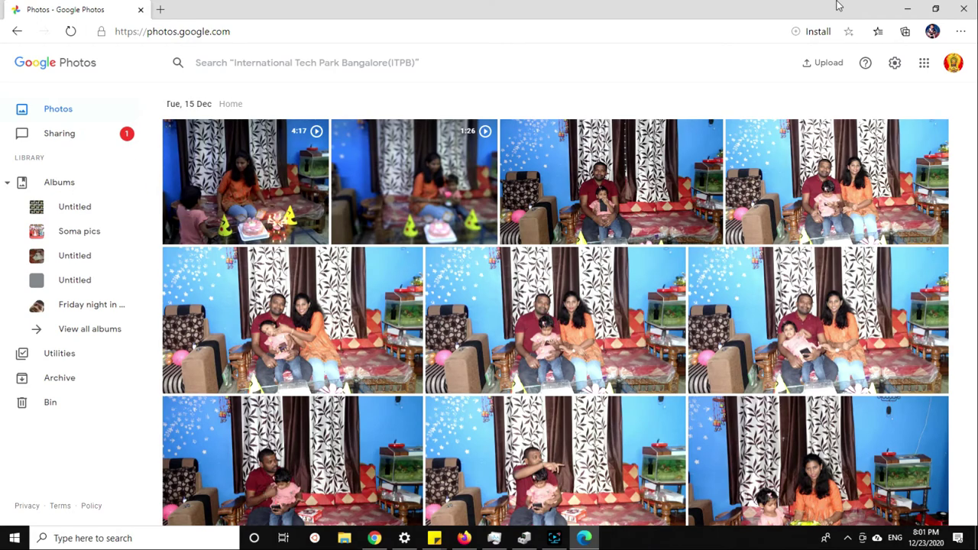
Minimize Google Photos, open Drive's Computers list, and view details of My Computer, both MacBooks and My Laptop (2).
left_click(905, 9)
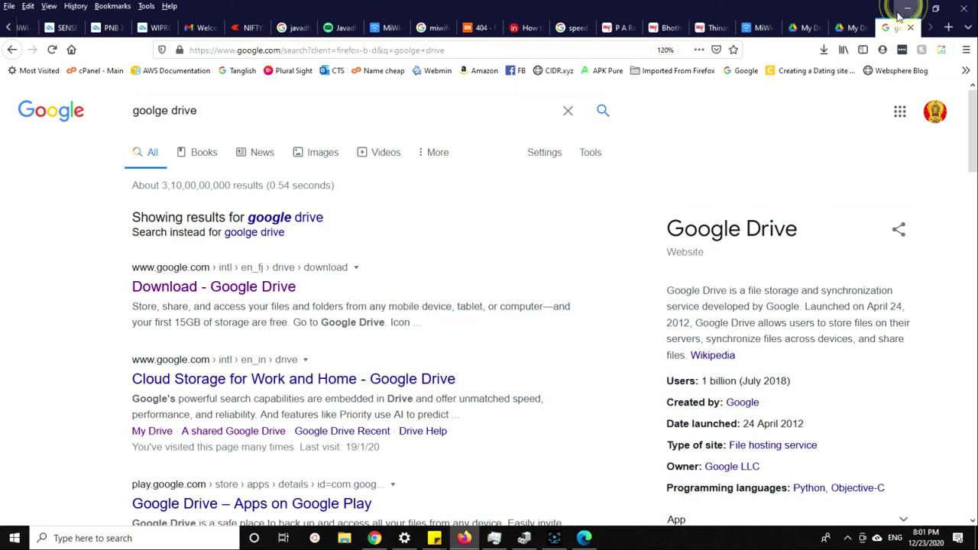
left_click(847, 28)
left_click(886, 28)
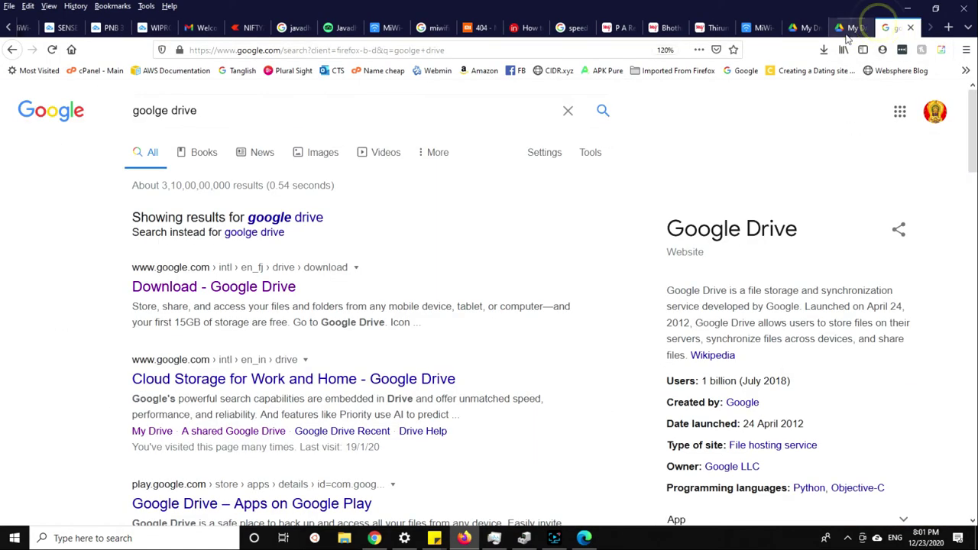
left_click(800, 28)
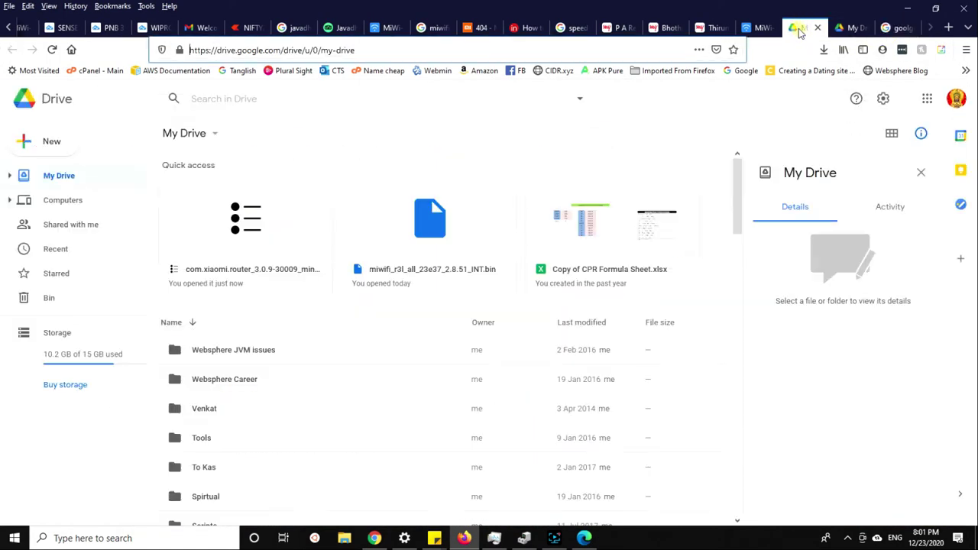
left_click(89, 207)
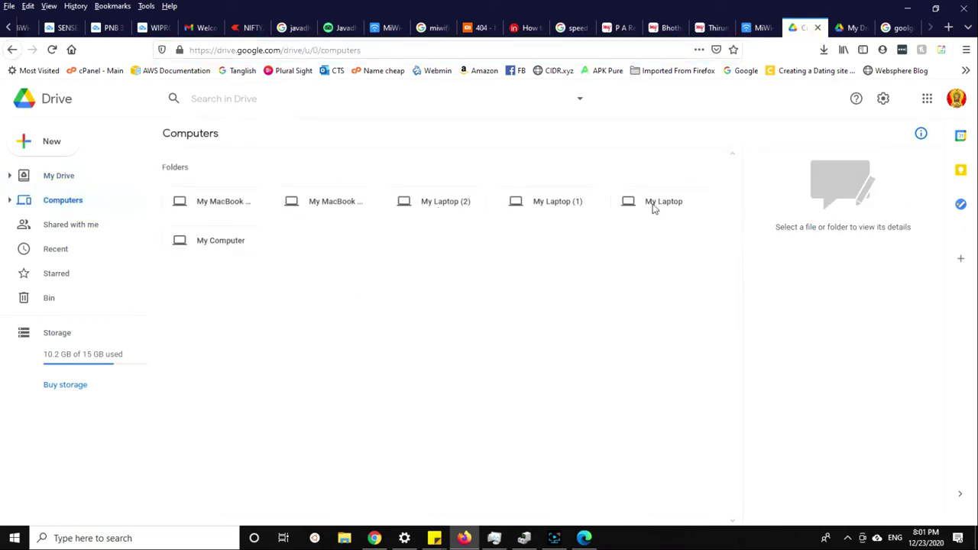
left_click(221, 242)
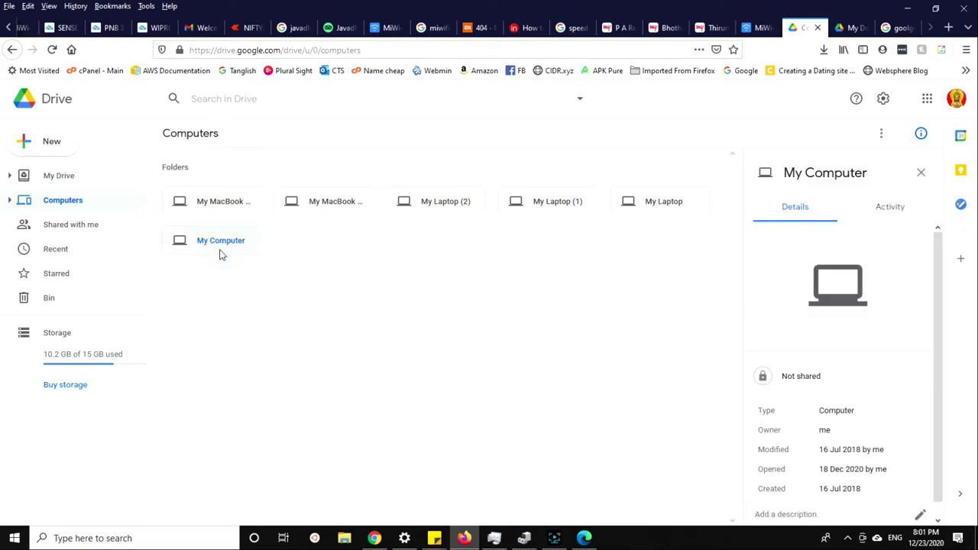
left_click(222, 200)
left_click(336, 201)
left_click(435, 201)
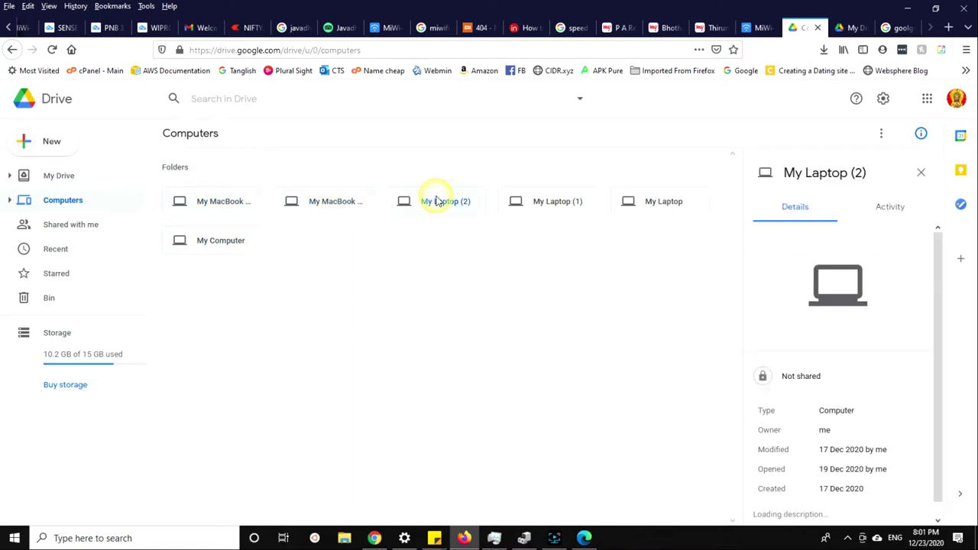
Open the My MacBook Air (1) and My Computer backups, returning to the Computers list after each.
double_click(234, 211)
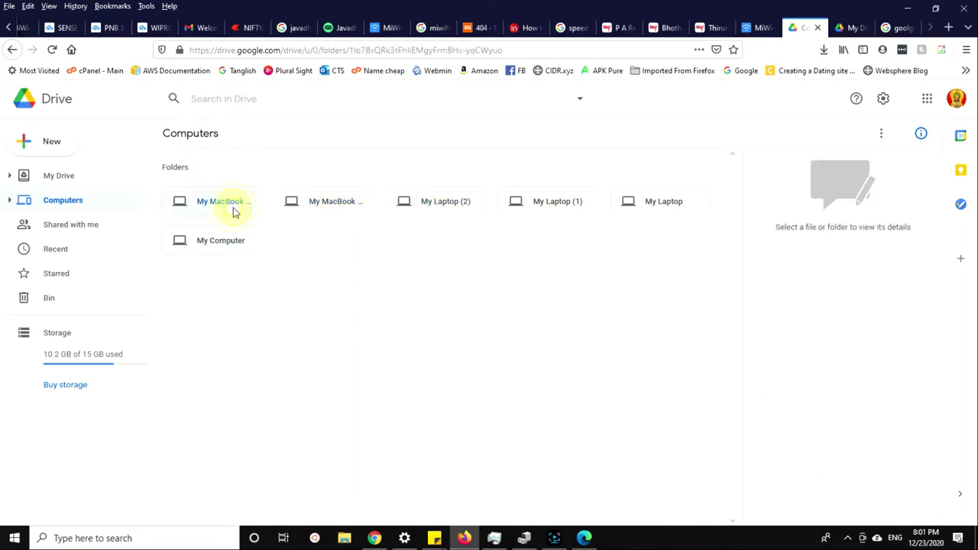
left_click(12, 50)
double_click(208, 240)
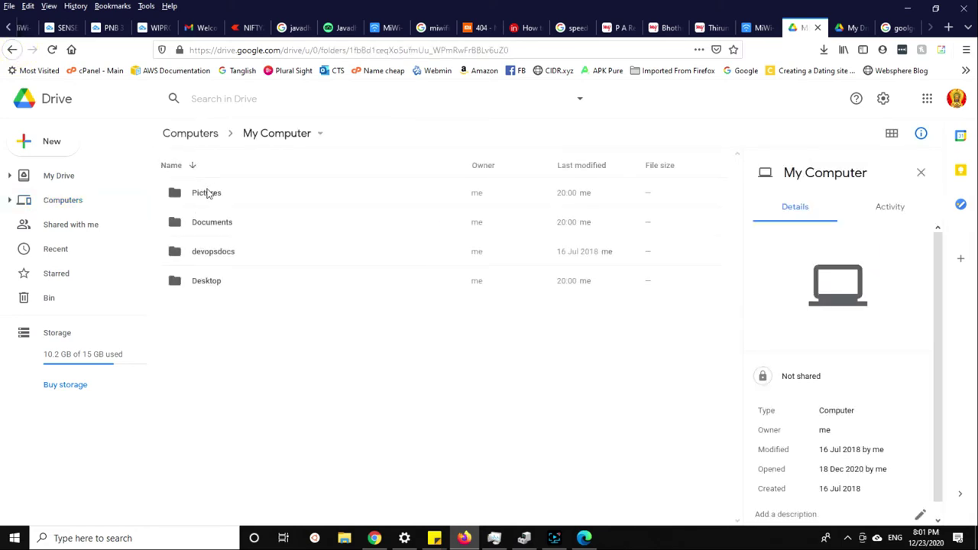
left_click(10, 50)
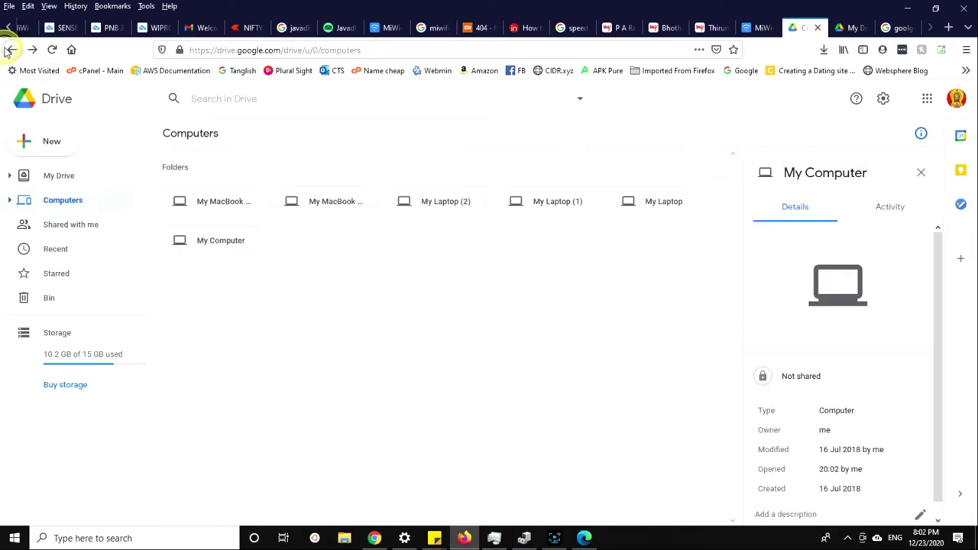
Browse into My MacBook Air (1) > Pictures > Photo Booth Library > Pictures.
double_click(237, 197)
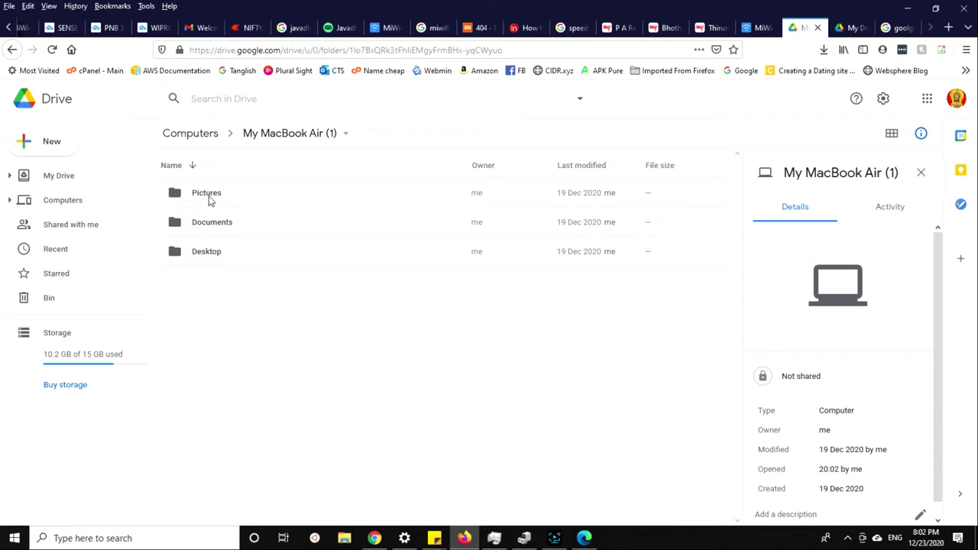
double_click(209, 195)
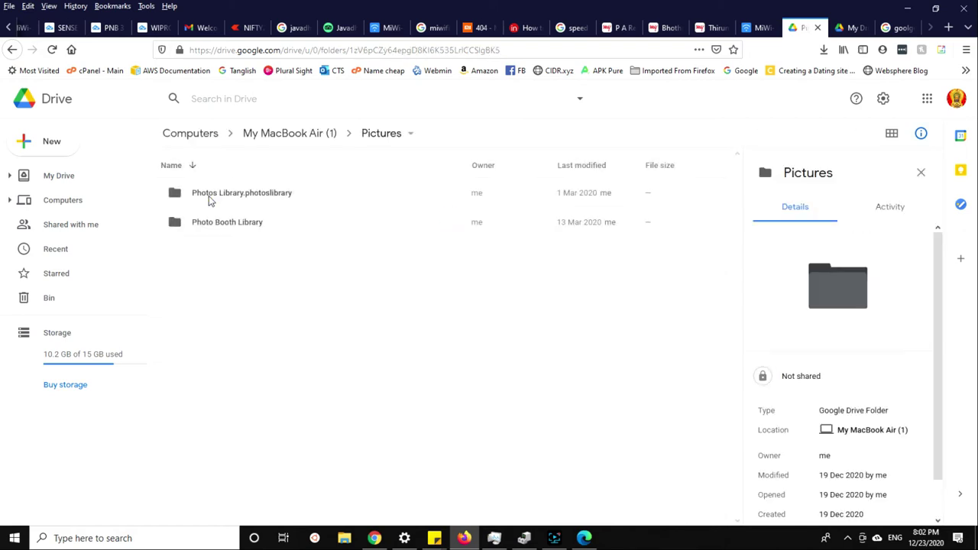
left_click(12, 50)
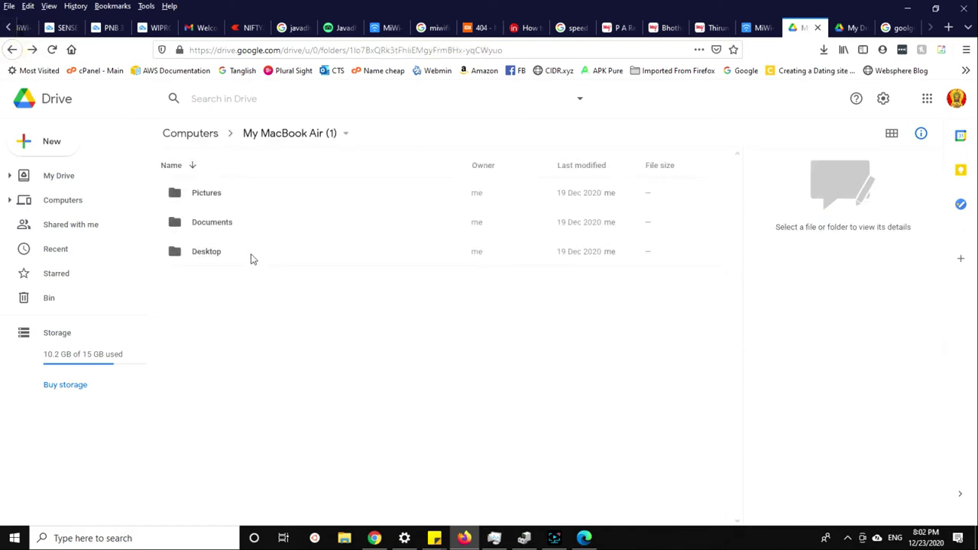
double_click(207, 194)
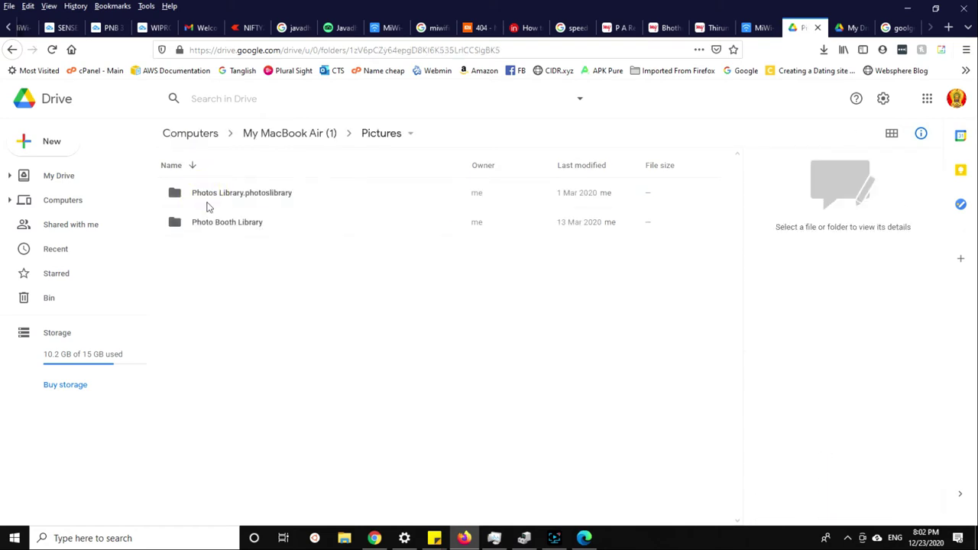
double_click(209, 223)
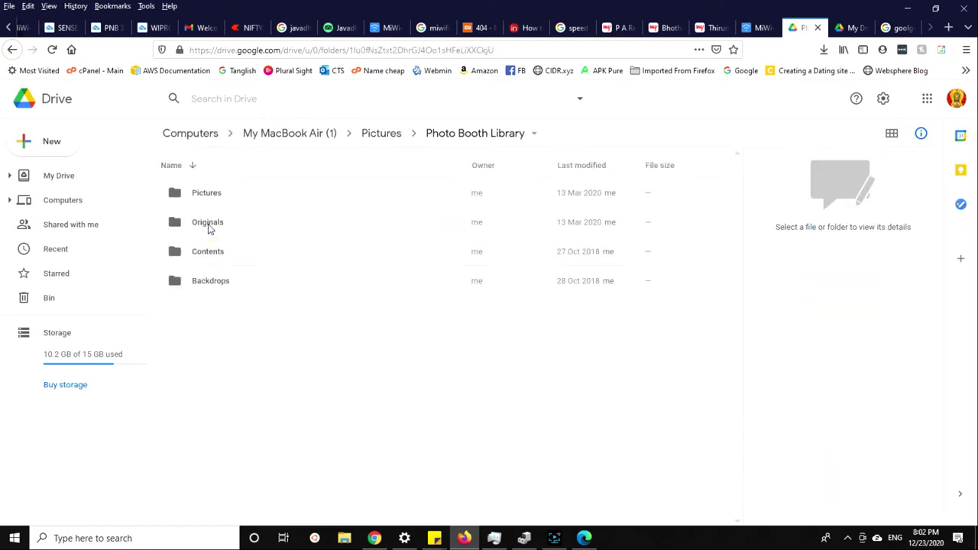
double_click(209, 197)
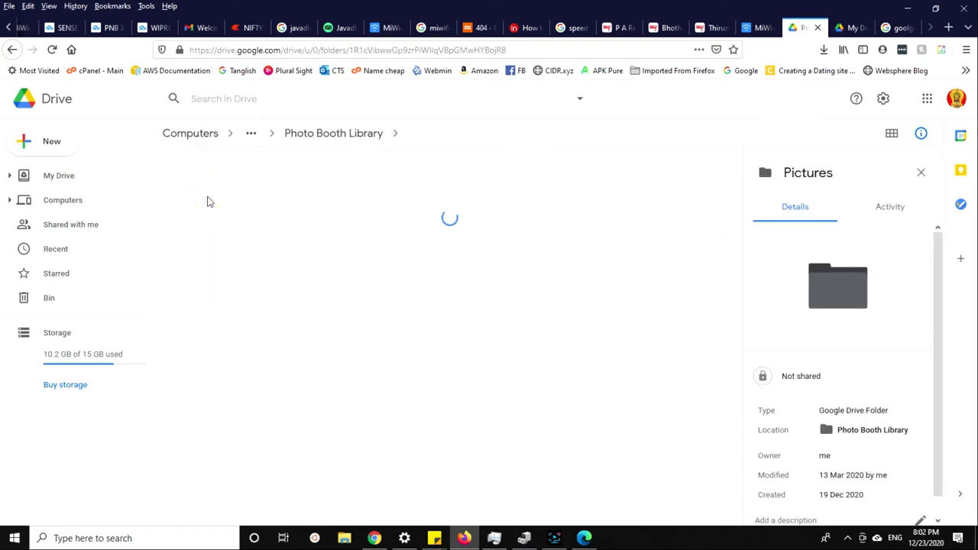
scroll(258, 268, "down", 4)
scroll(258, 269, "up", 4)
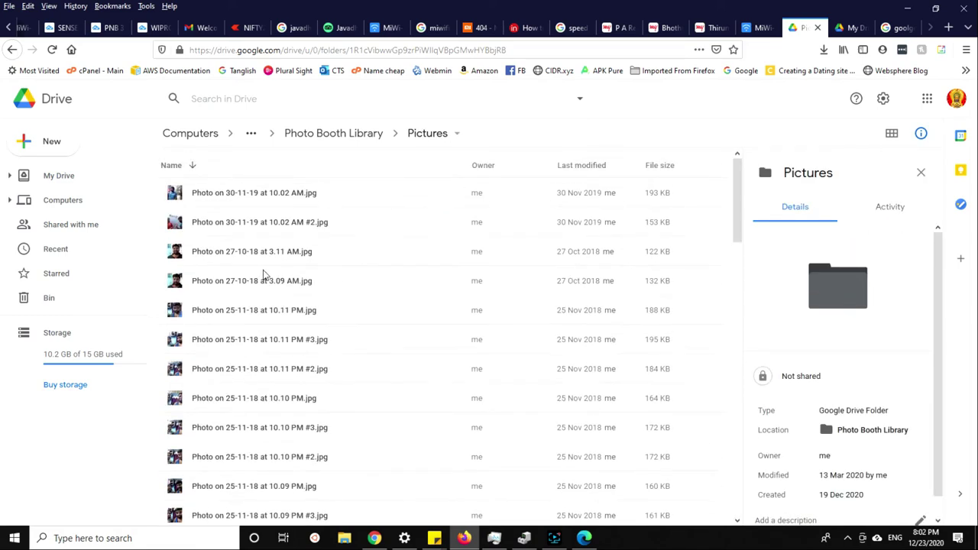
Preview the first photo and the 27-10-18 3.09 AM photo, returning to the Pictures list.
left_click(197, 195)
double_click(197, 196)
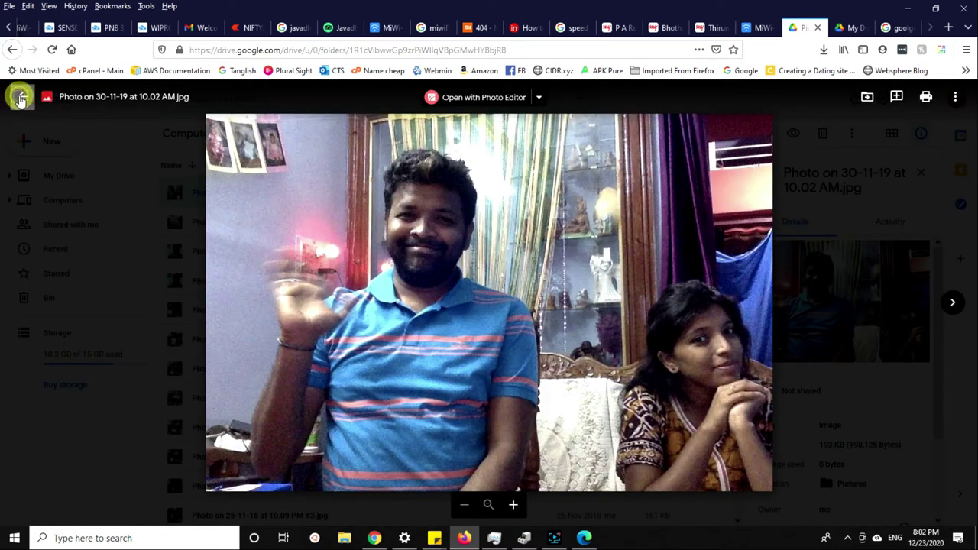
left_click(21, 99)
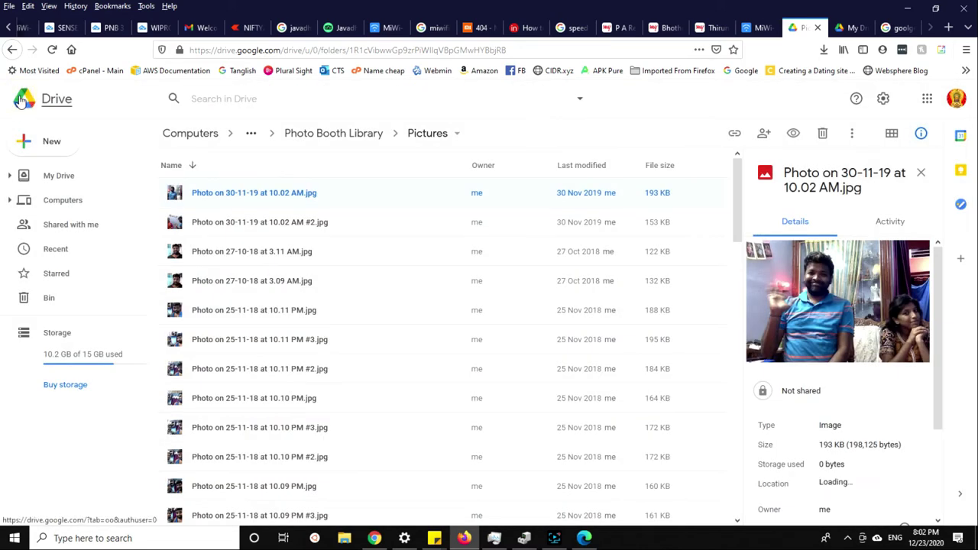
left_click(288, 309)
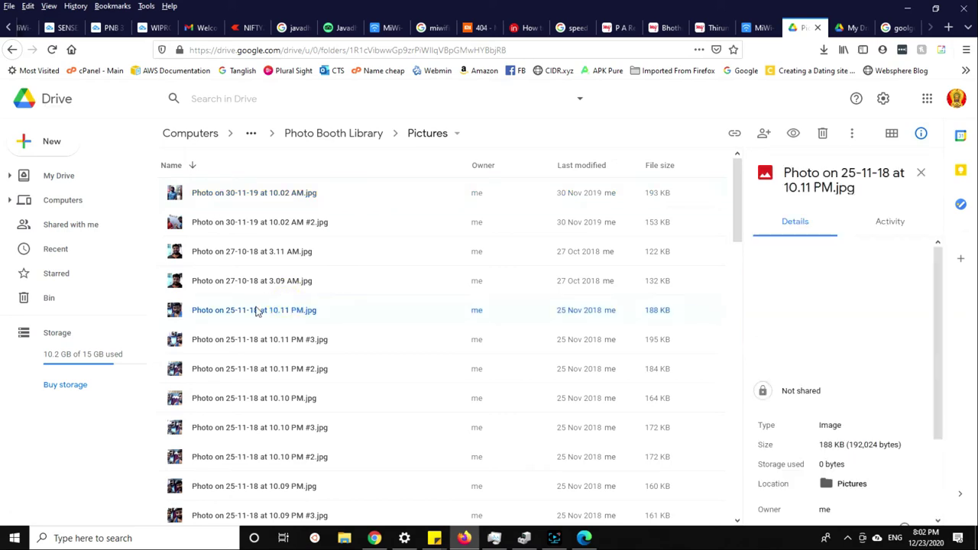
left_click(258, 283)
double_click(257, 281)
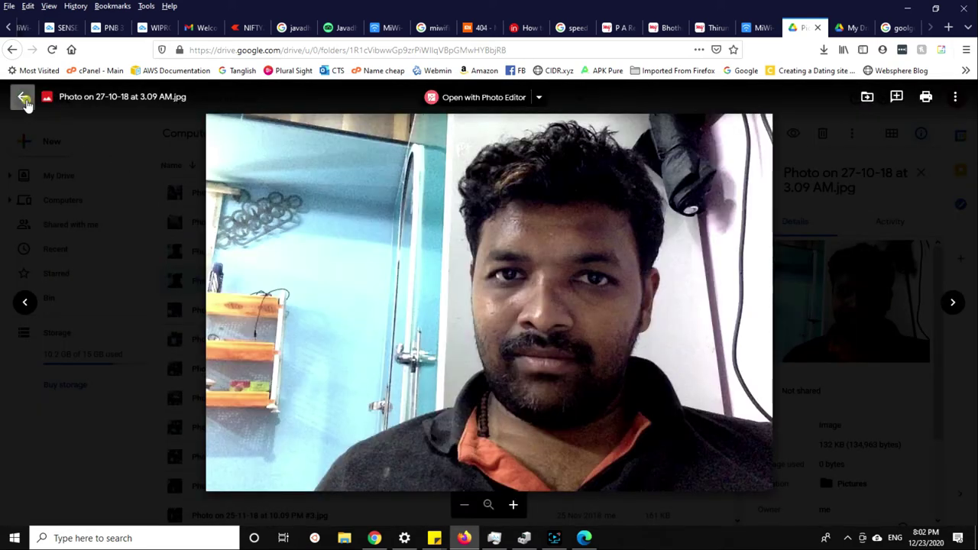
left_click(22, 98)
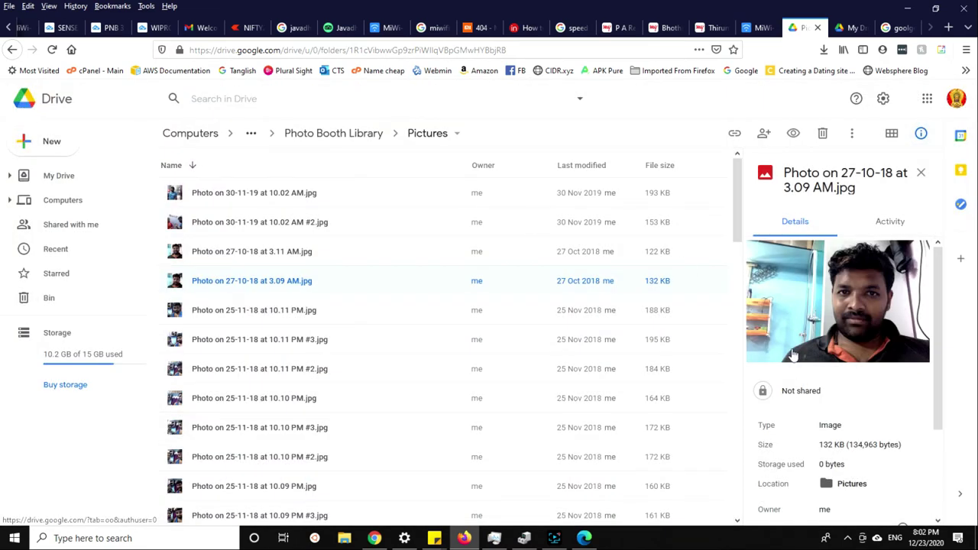
scroll(791, 386, "down", 3)
scroll(792, 386, "up", 3)
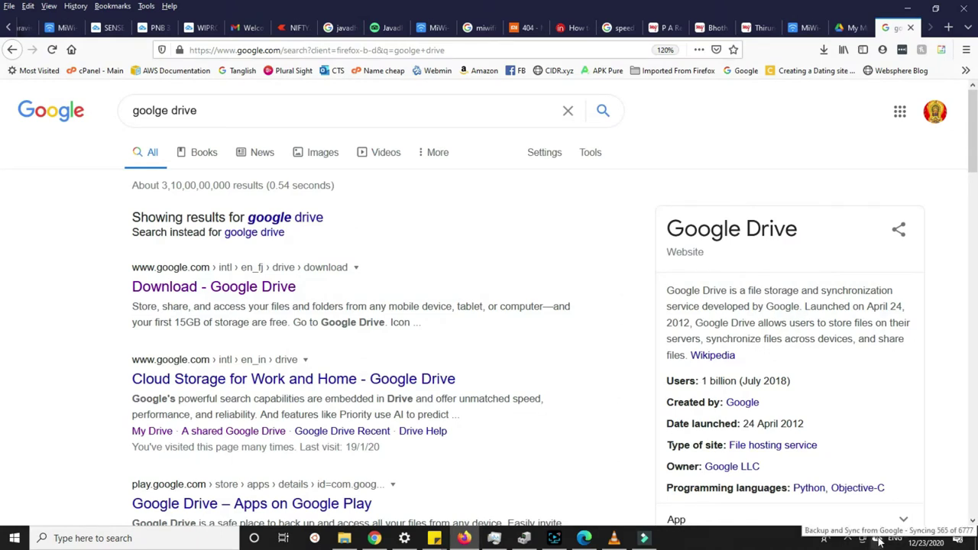
Check upload progress: syncing 565 of 7022 files, with DSC_0532.MOV 88% uploaded.
left_click(878, 541)
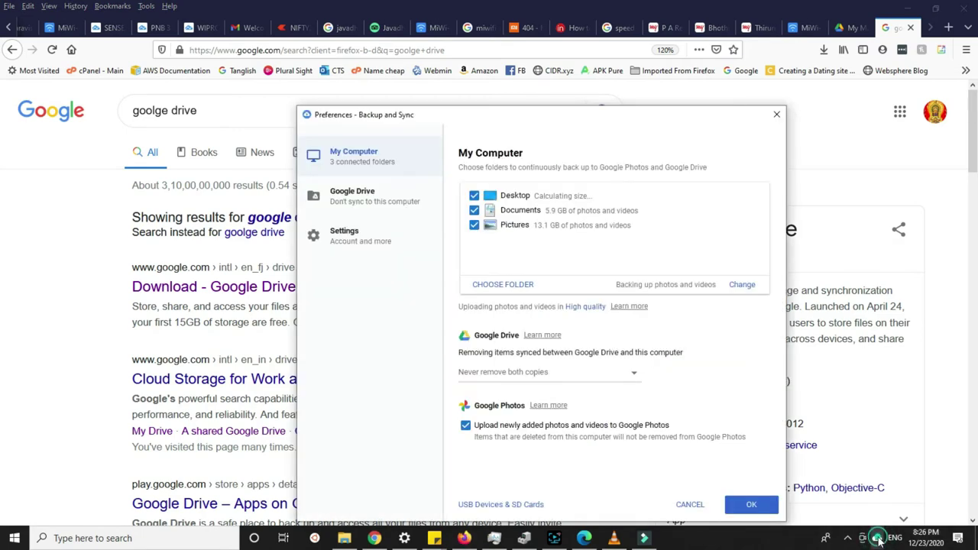
left_click(690, 505)
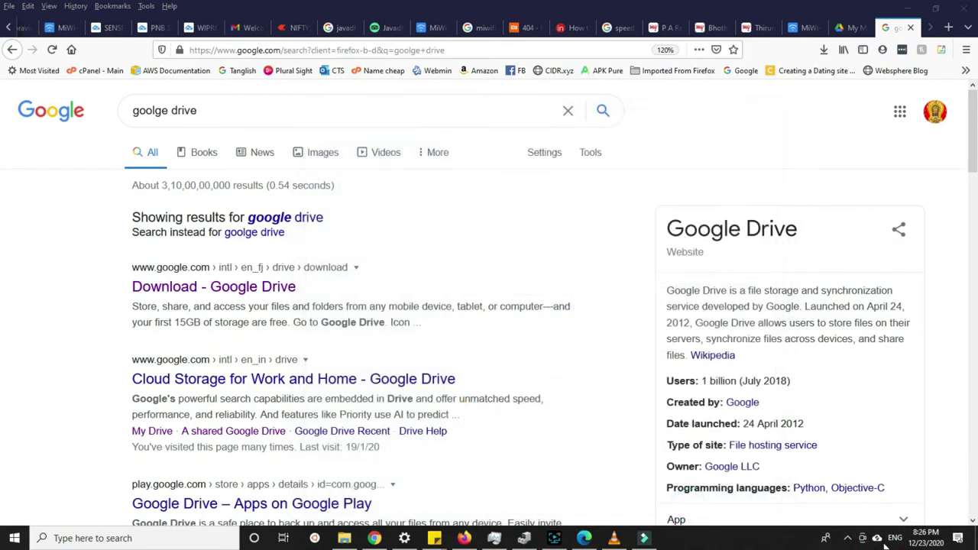
left_click(879, 540)
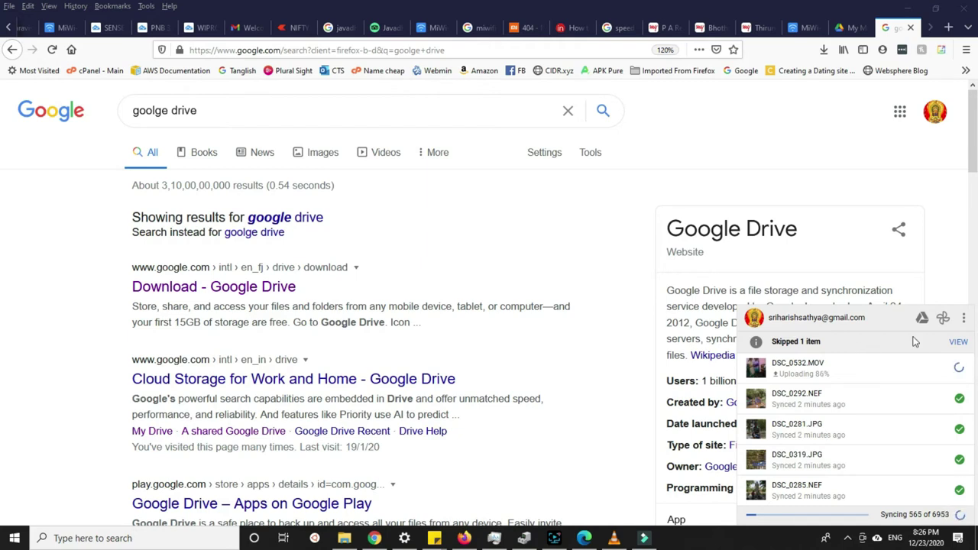
Review the one item skipped as too small, then bring up the app's three-dot options menu.
left_click(955, 342)
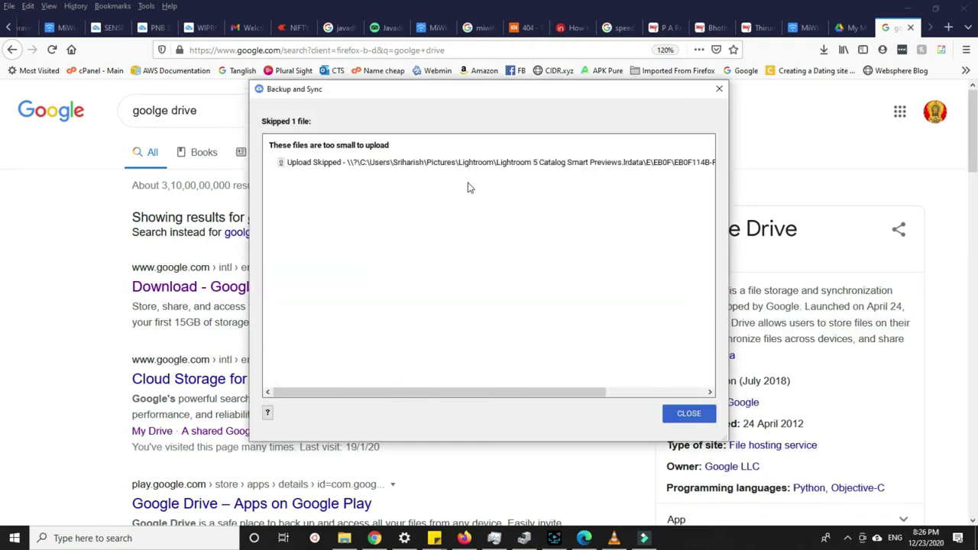
left_click(686, 414)
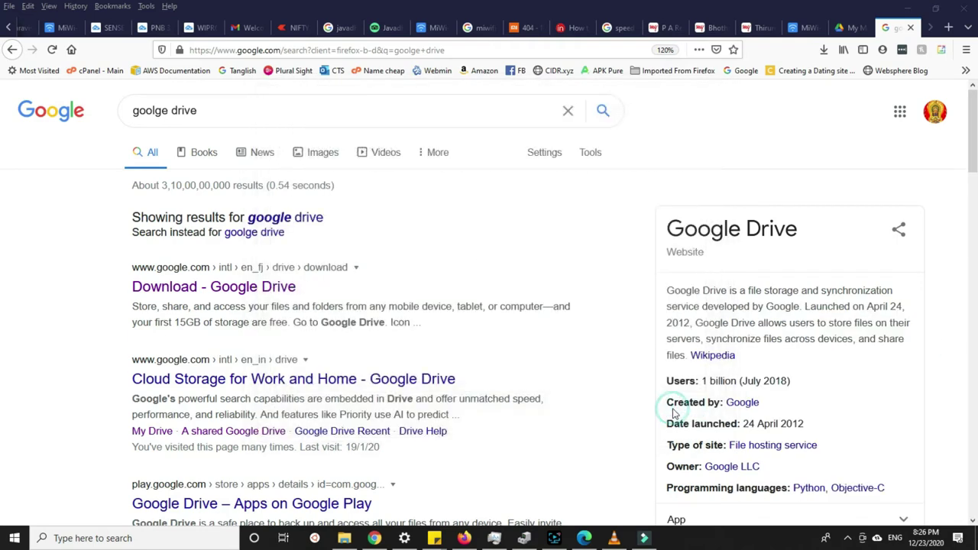
left_click(880, 540)
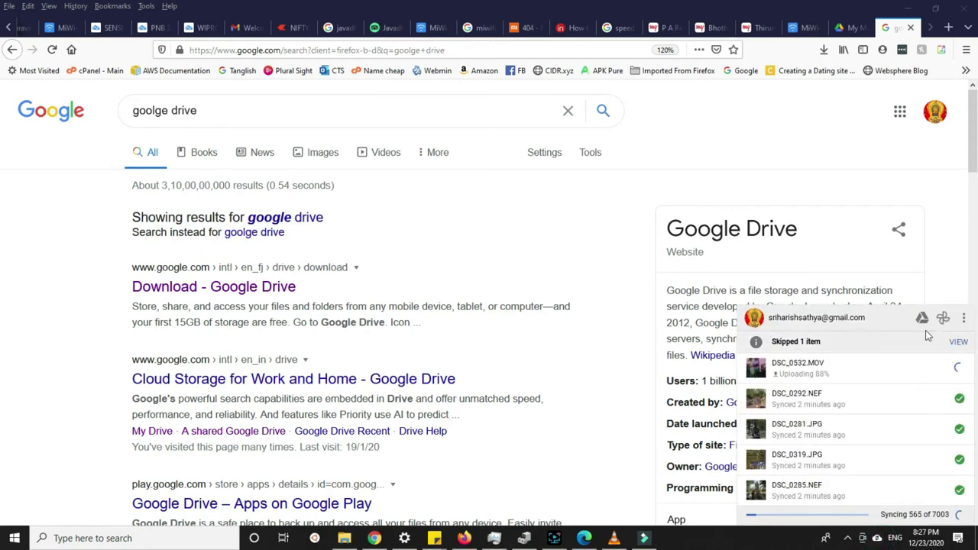
left_click(963, 317)
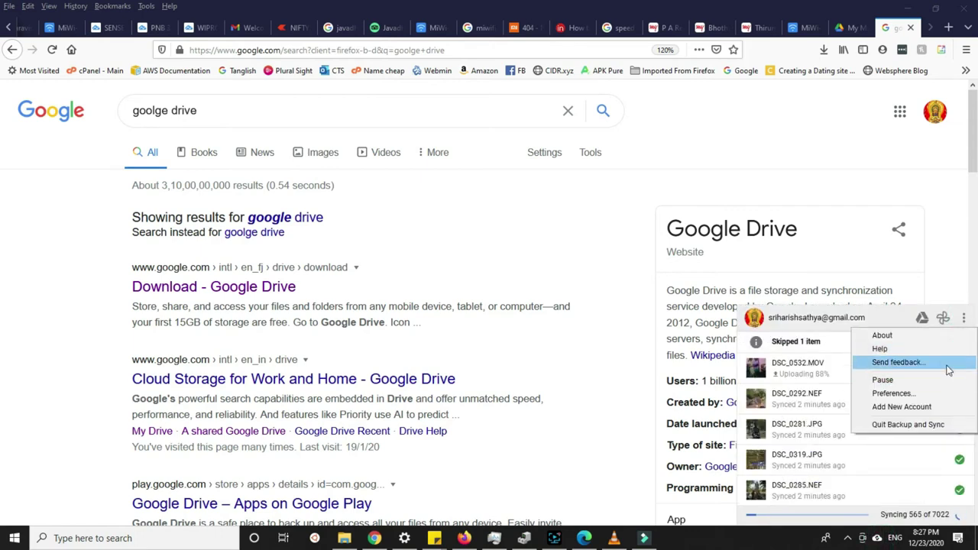
Confirm Desktop, Documents and Pictures are backing up in Preferences, cancelling the extra folder chooser.
left_click(925, 394)
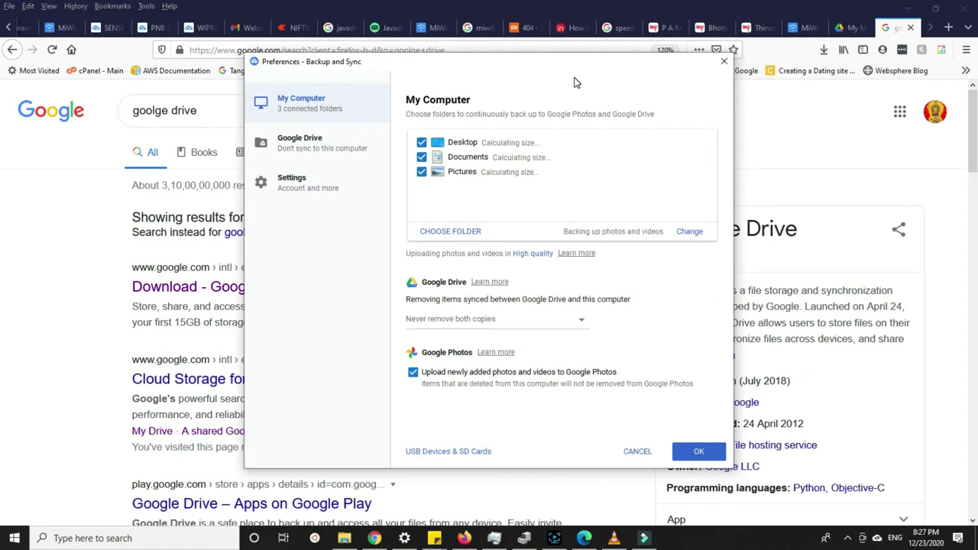
left_click(451, 232)
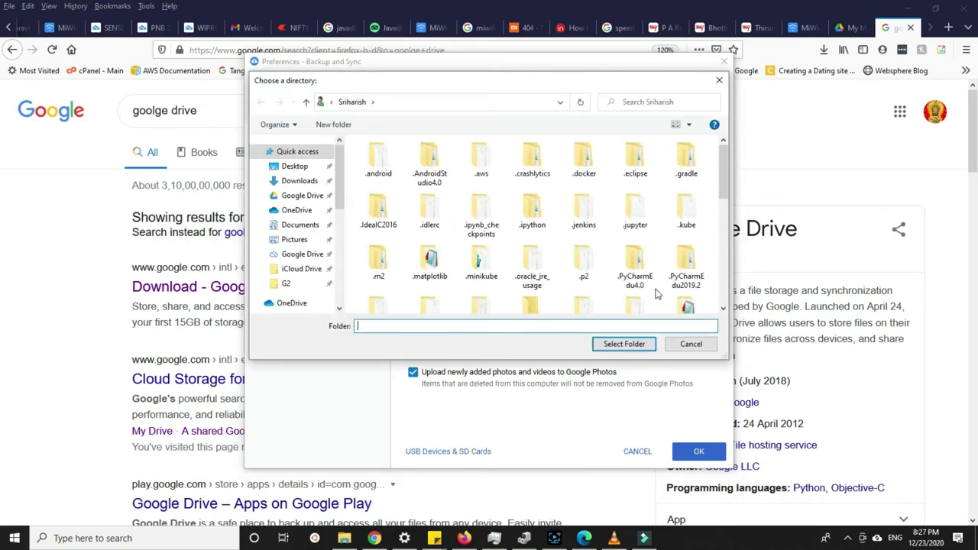
left_click(692, 344)
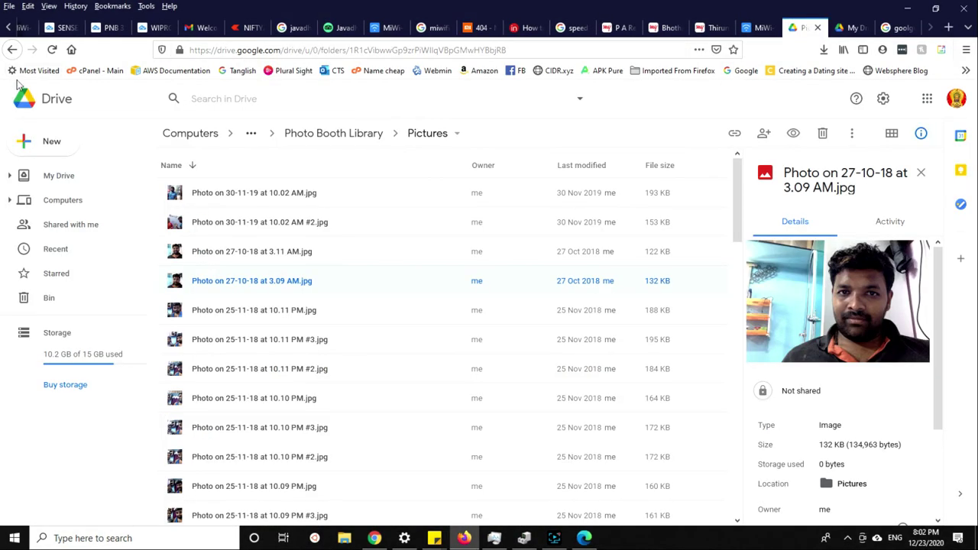
Open the My MacBook Air (1) backup under Computers and check its Pictures folder.
left_click(13, 50)
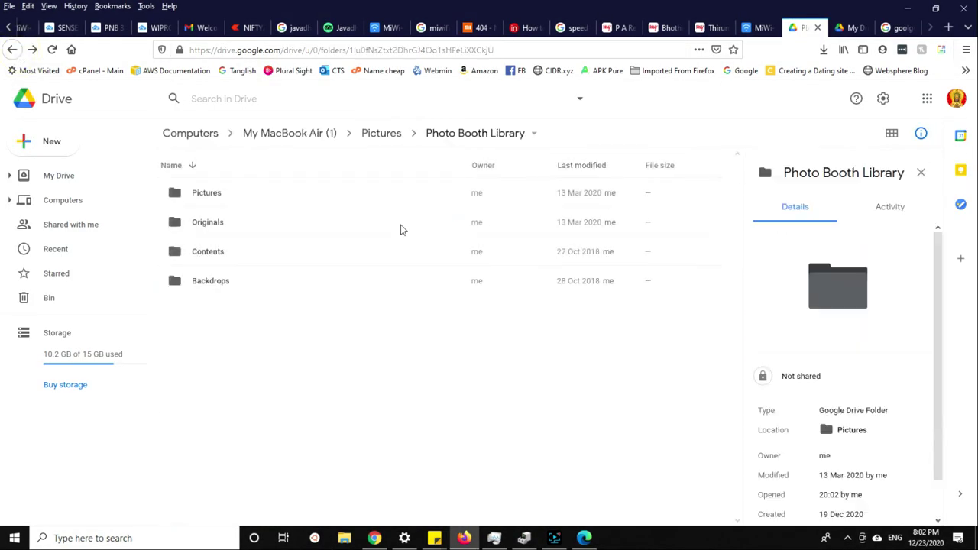
left_click(190, 136)
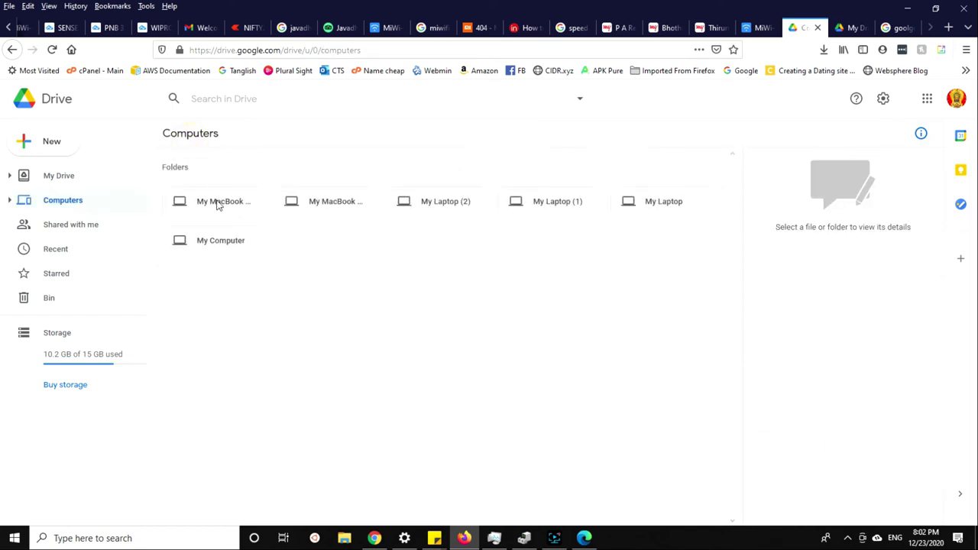
double_click(218, 202)
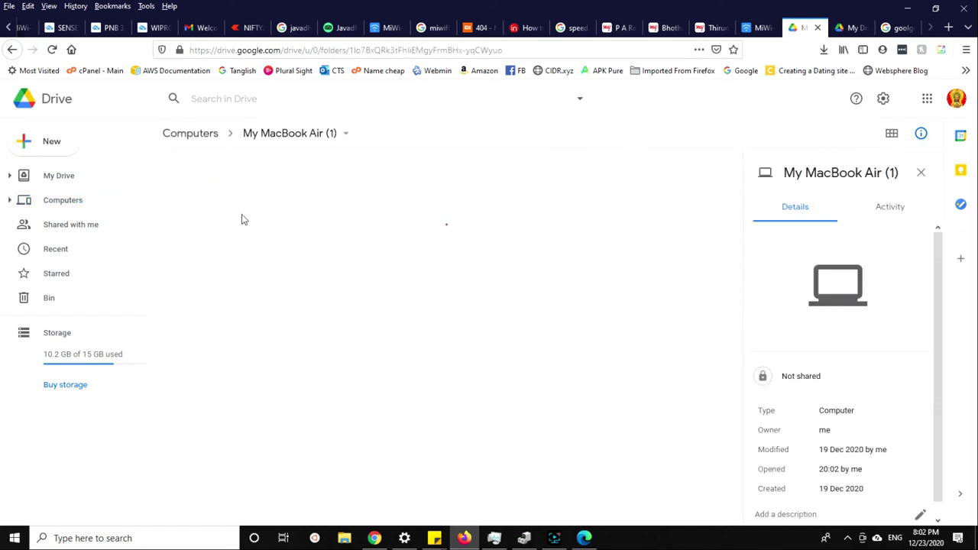
double_click(207, 194)
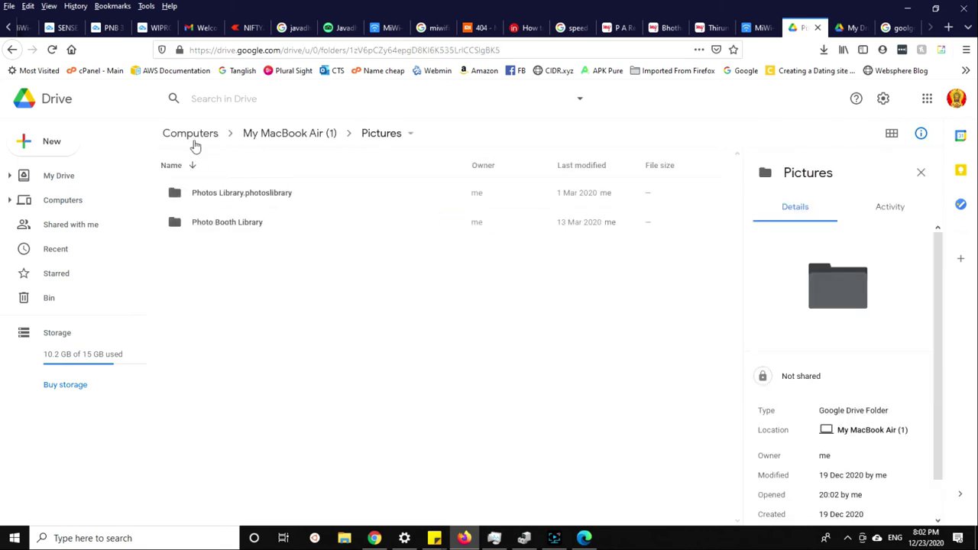
left_click(12, 51)
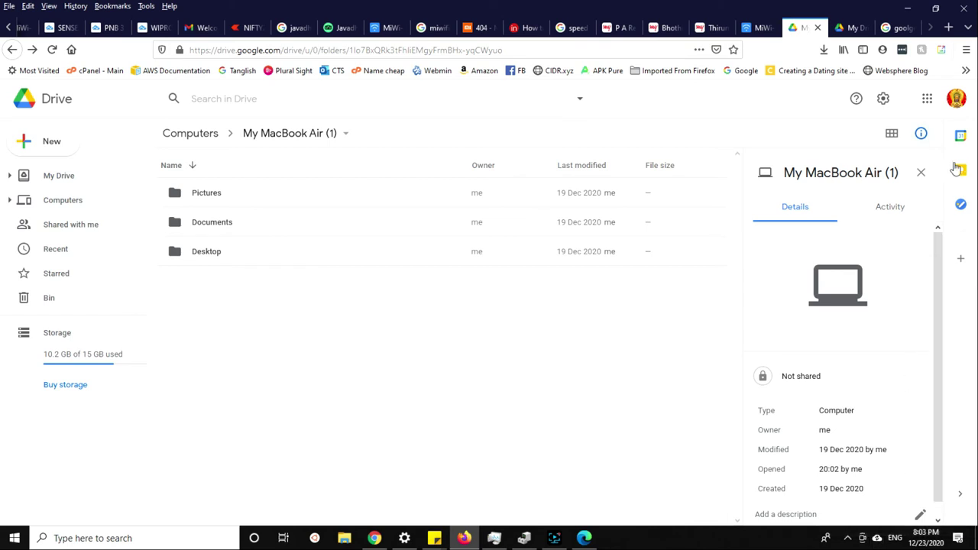
left_click(920, 171)
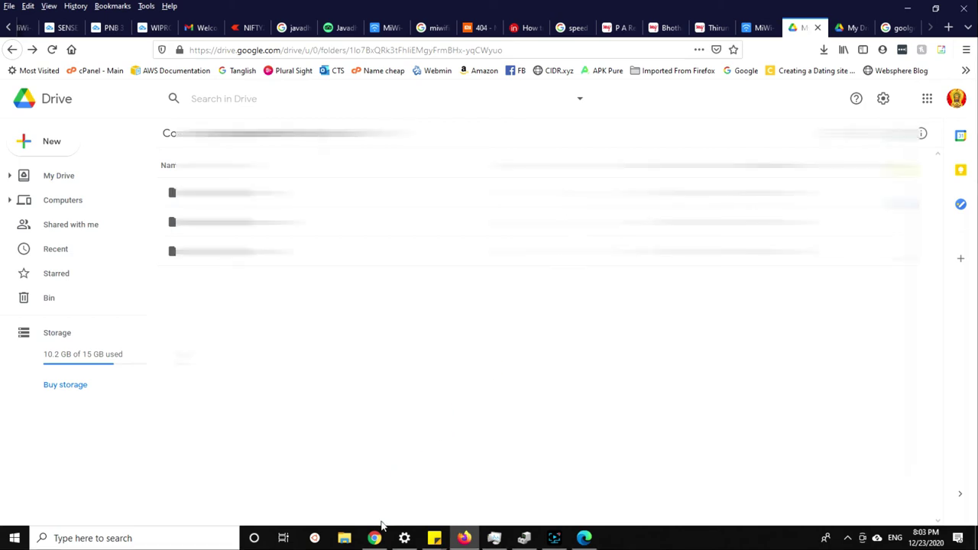
Show the hidden tray icons and switch between the My Drive and original Drive tabs.
left_click(848, 537)
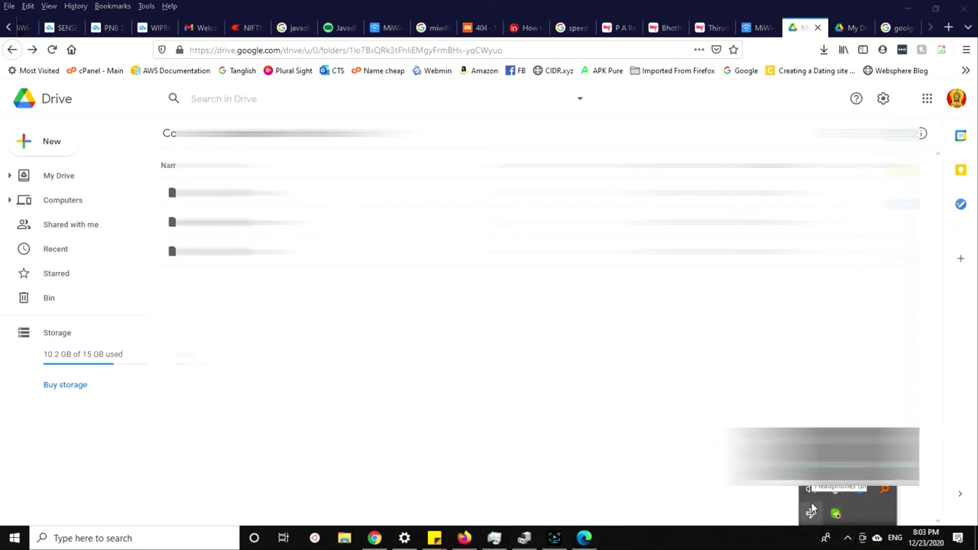
left_click(844, 28)
left_click(802, 29)
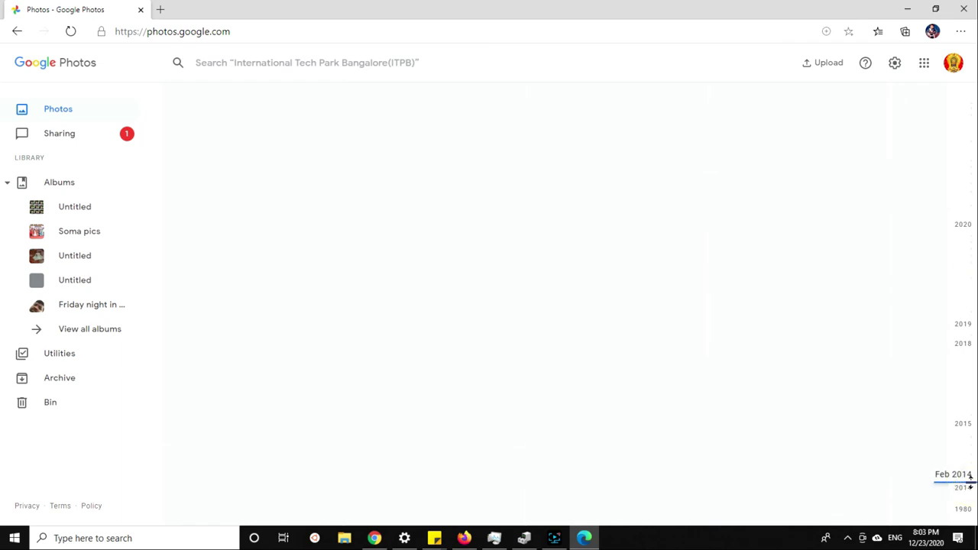
Jump the Google Photos timeline to Feb 2014 and scroll through those photos.
left_click_drag(970, 478, 970, 478)
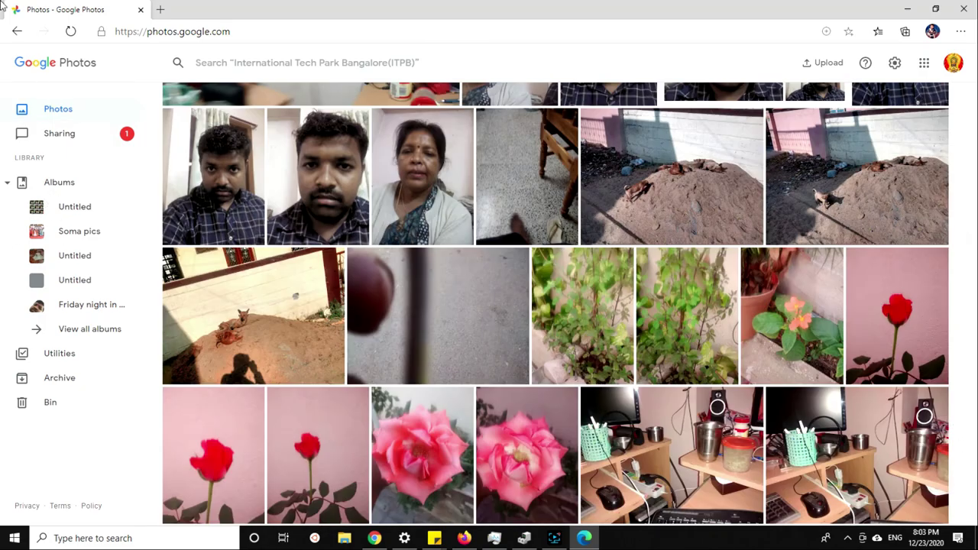
scroll(599, 240, "down", 10)
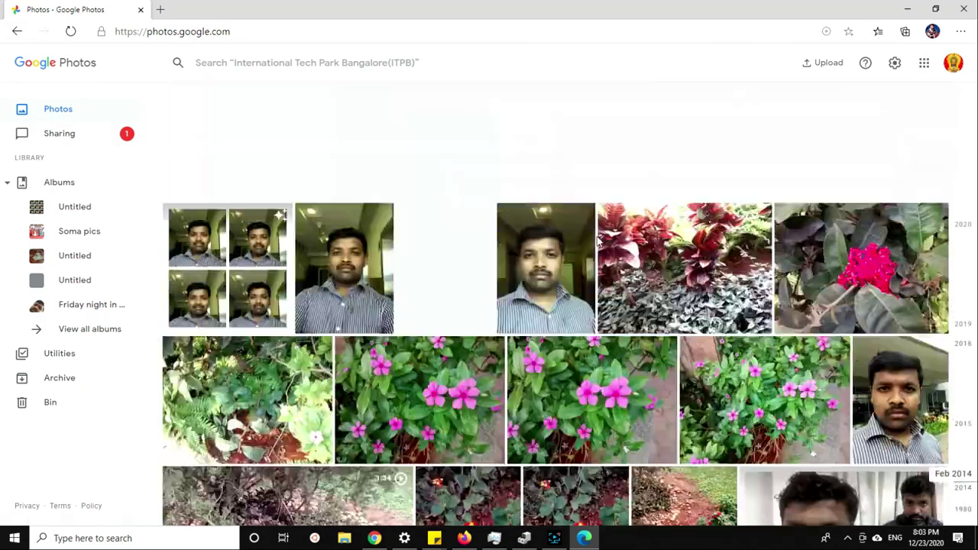
scroll(600, 240, "down", 5)
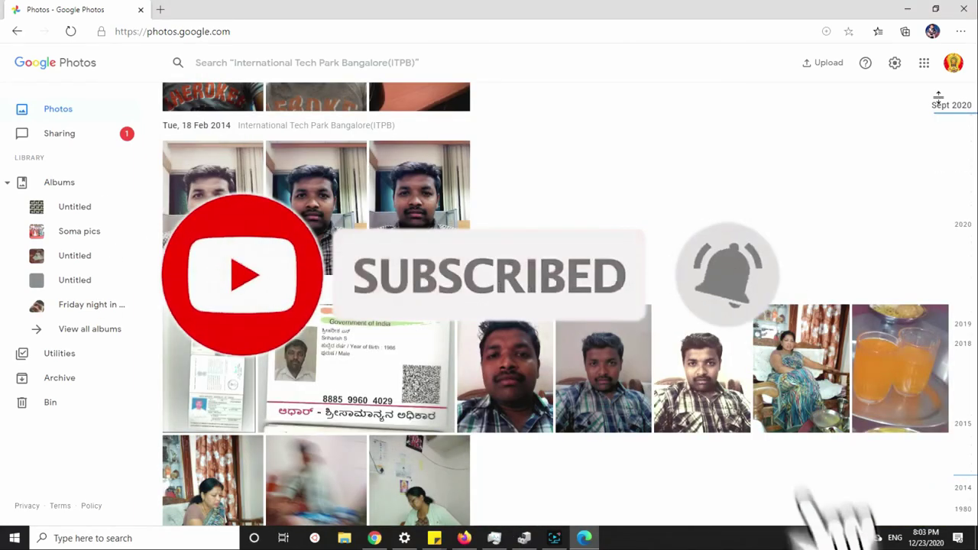
scroll(559, 145, "up", 4)
scroll(559, 145, "up", 2)
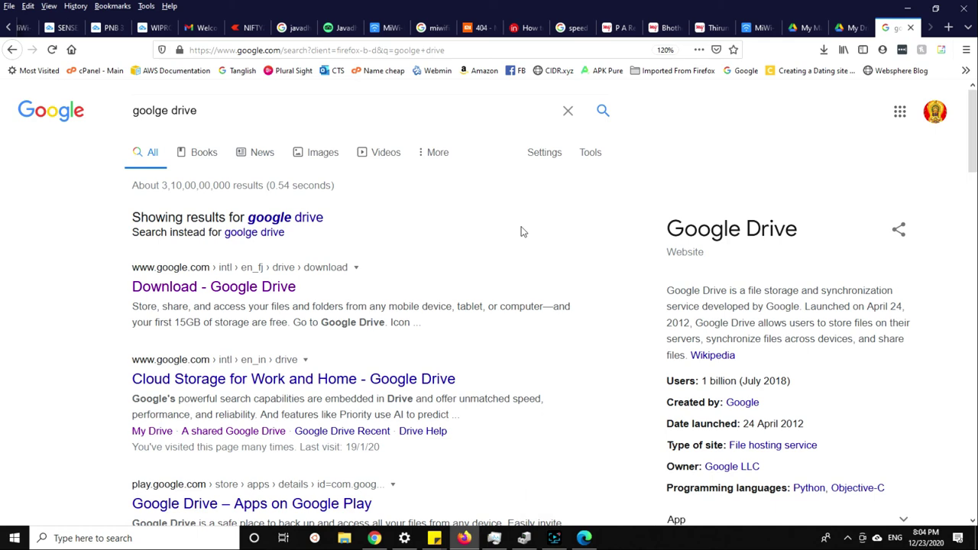
mouse_move(565, 541)
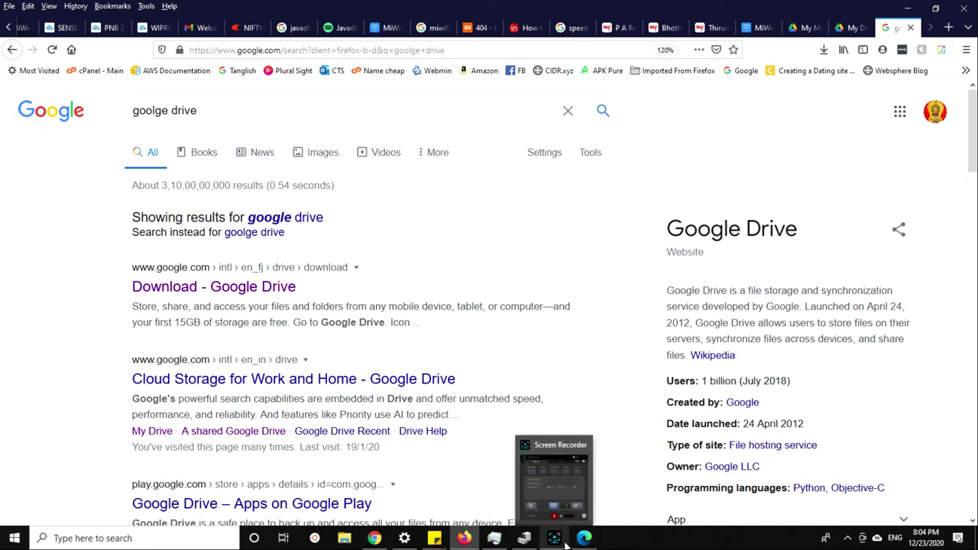